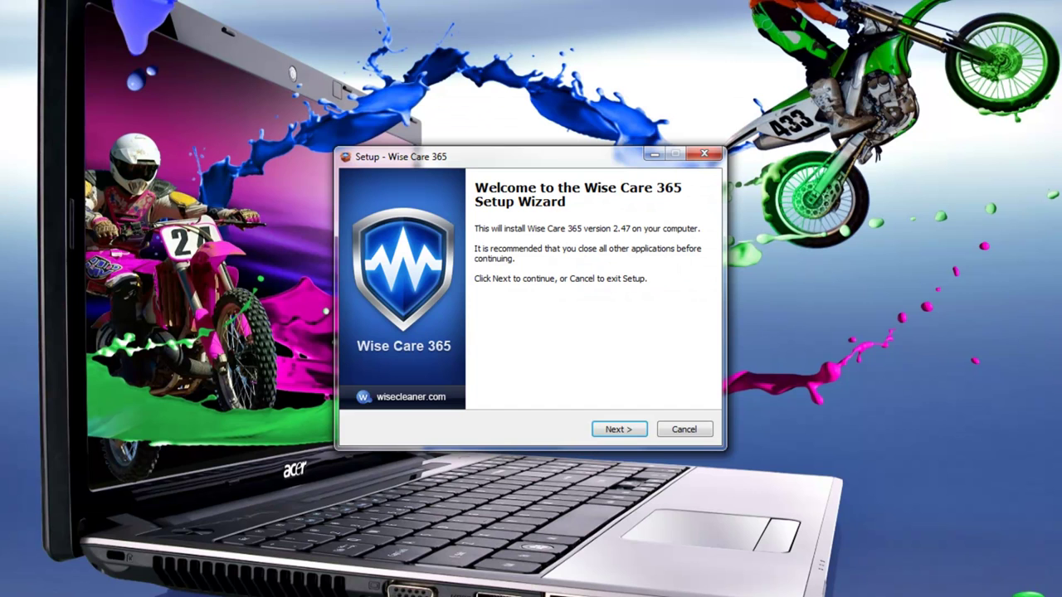
- Start the Wise Care 365 setup, read through the license agreement and accept its terms
click(620, 430)
click(375, 382)
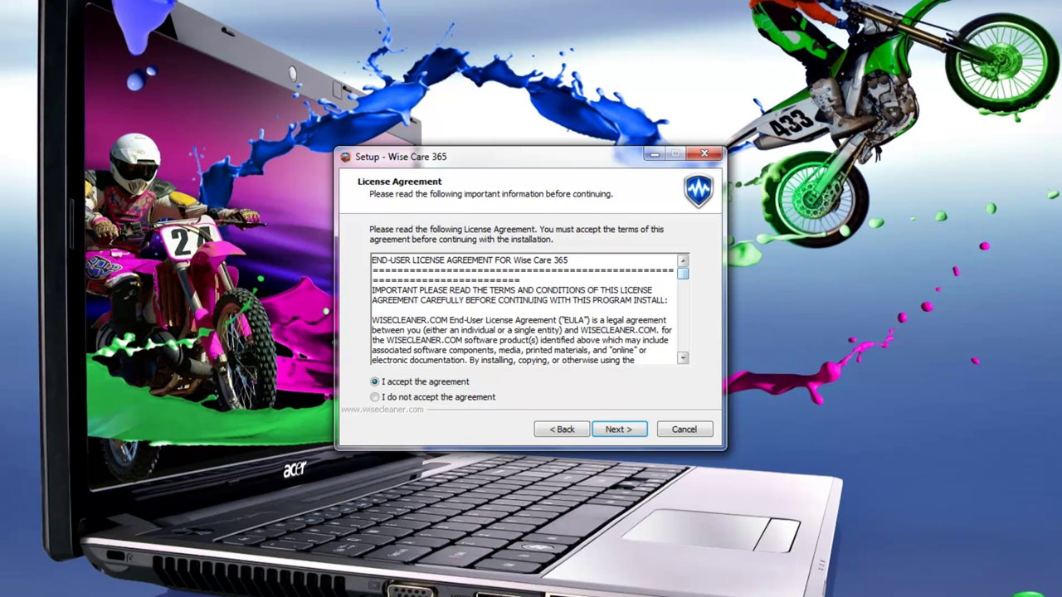
scroll(527, 309, down, 7)
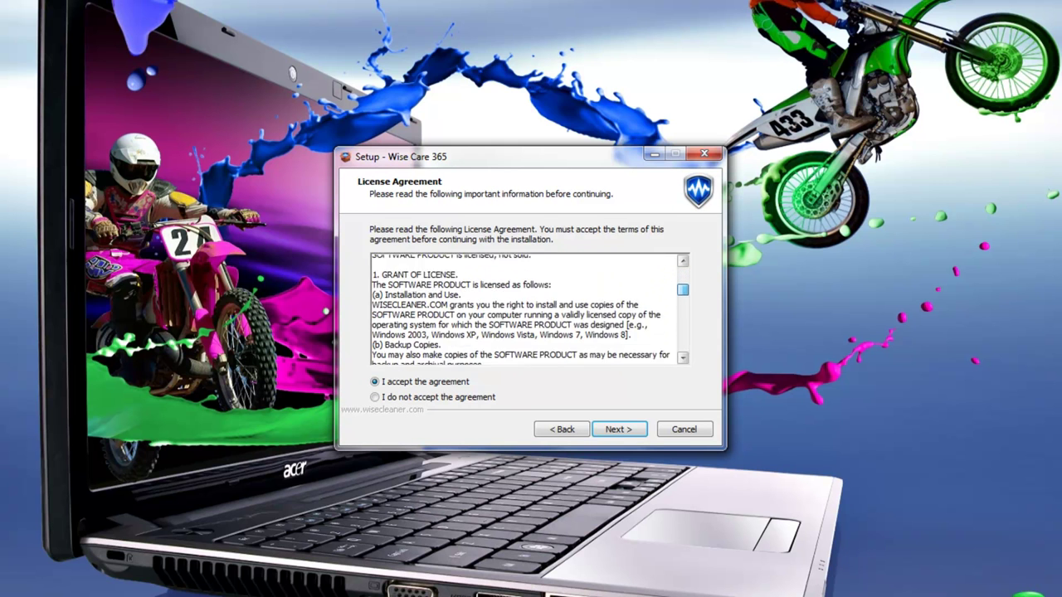
scroll(527, 309, down, 8)
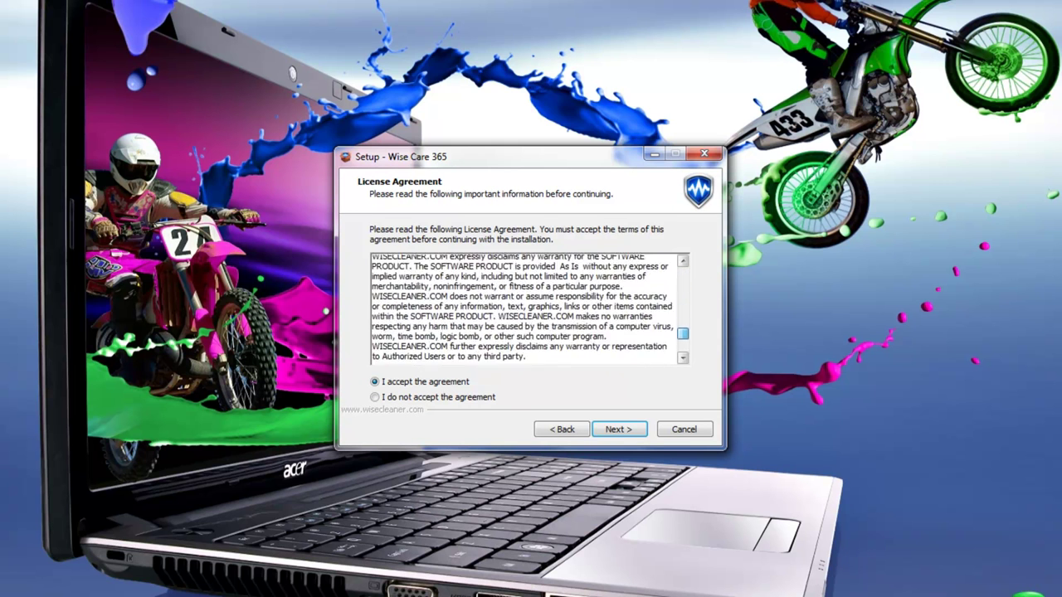
scroll(527, 309, up, 15)
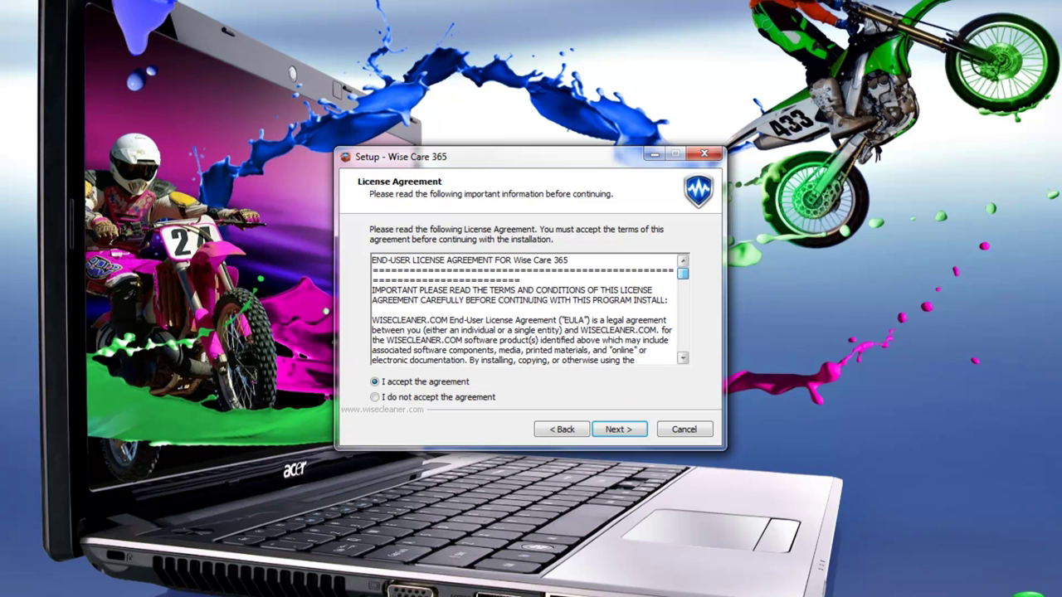
click(619, 429)
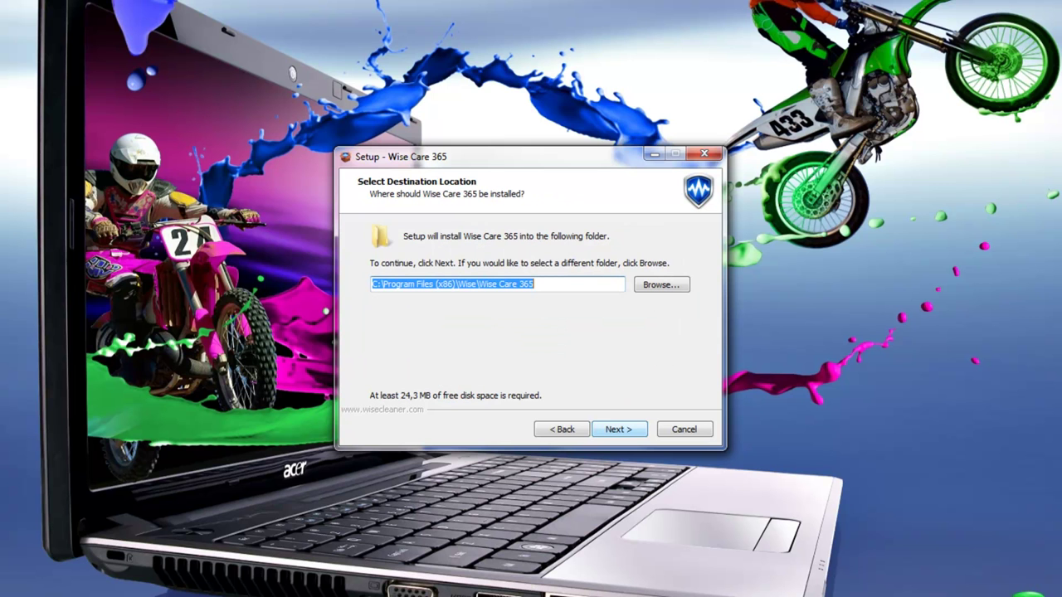
- Install the program with the default destination and Start Menu folder Wise Care 365, and finish the setup
click(619, 429)
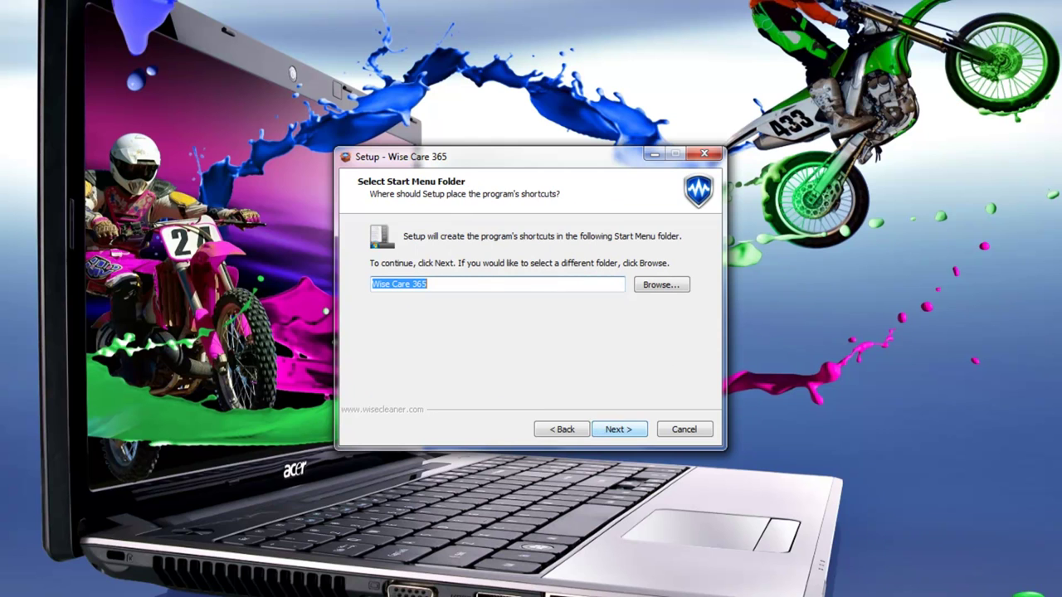
key(Return)
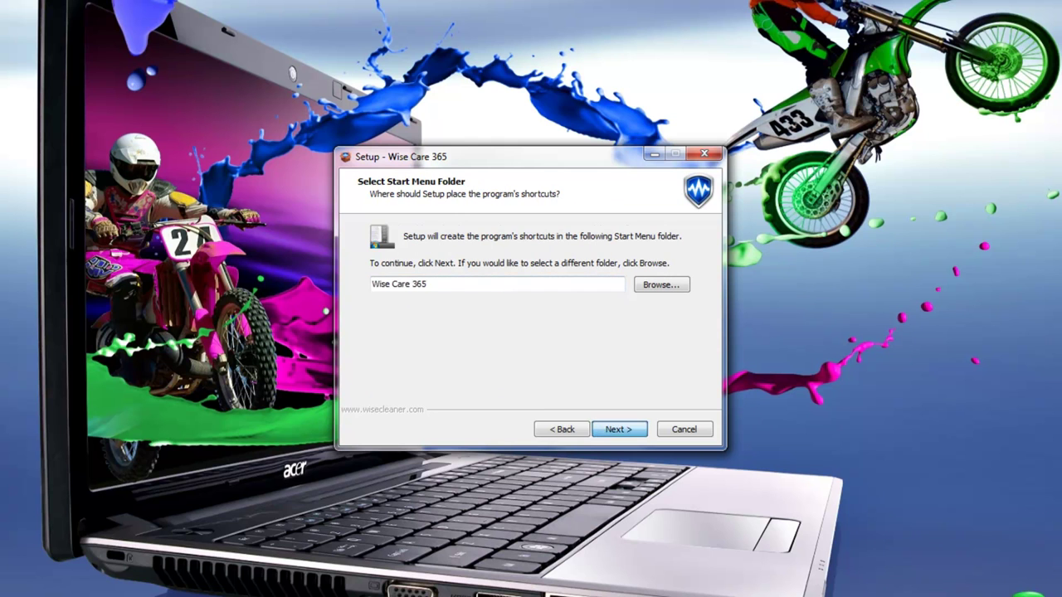
key(Return)
key(Return)
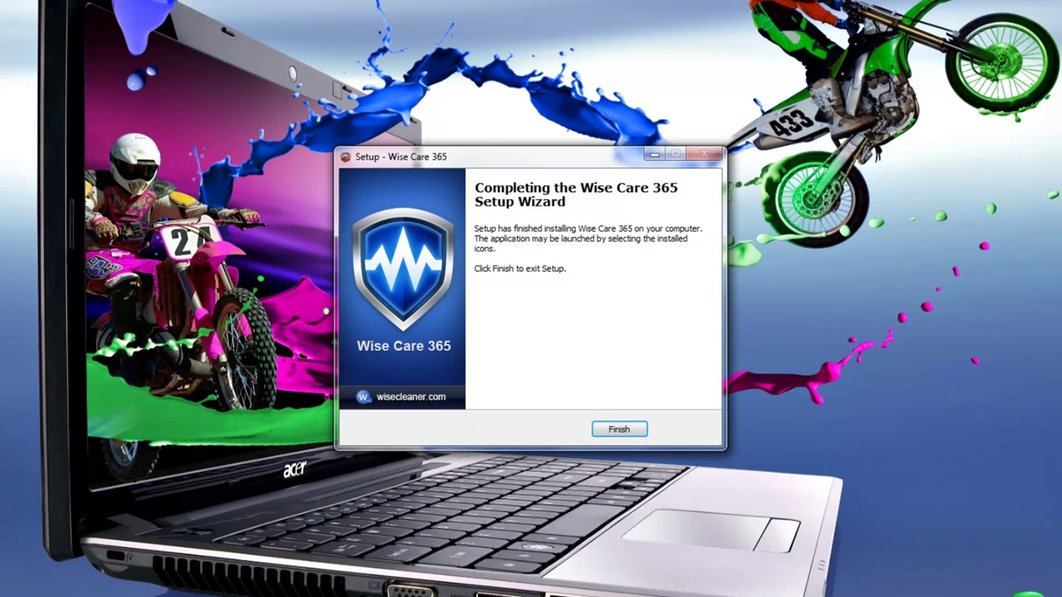
key(Return)
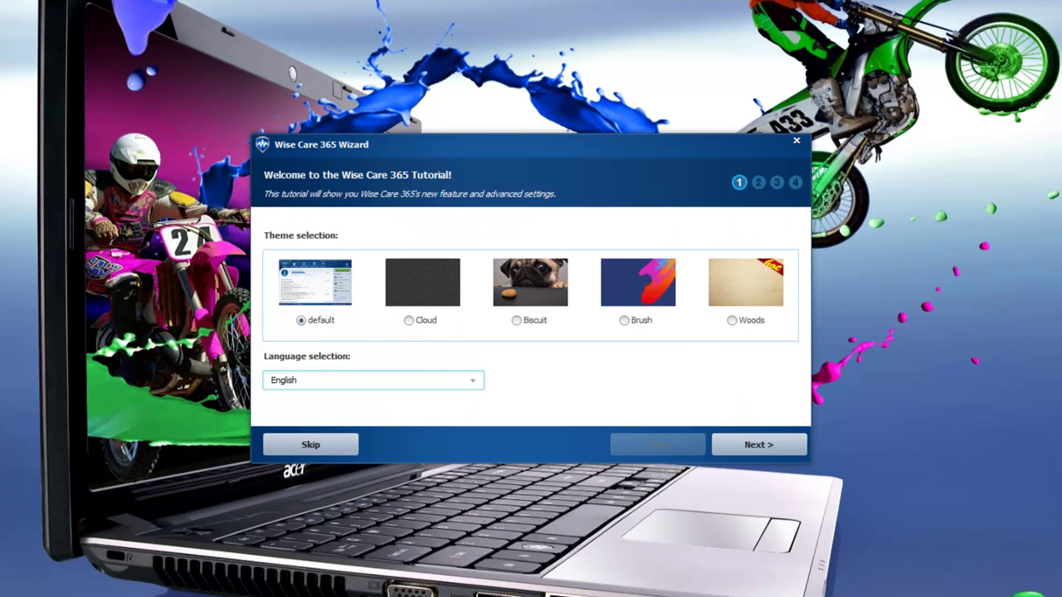
- Browse the available interface languages, keep English with the default theme, and complete the introductory tutorial wizard
click(473, 381)
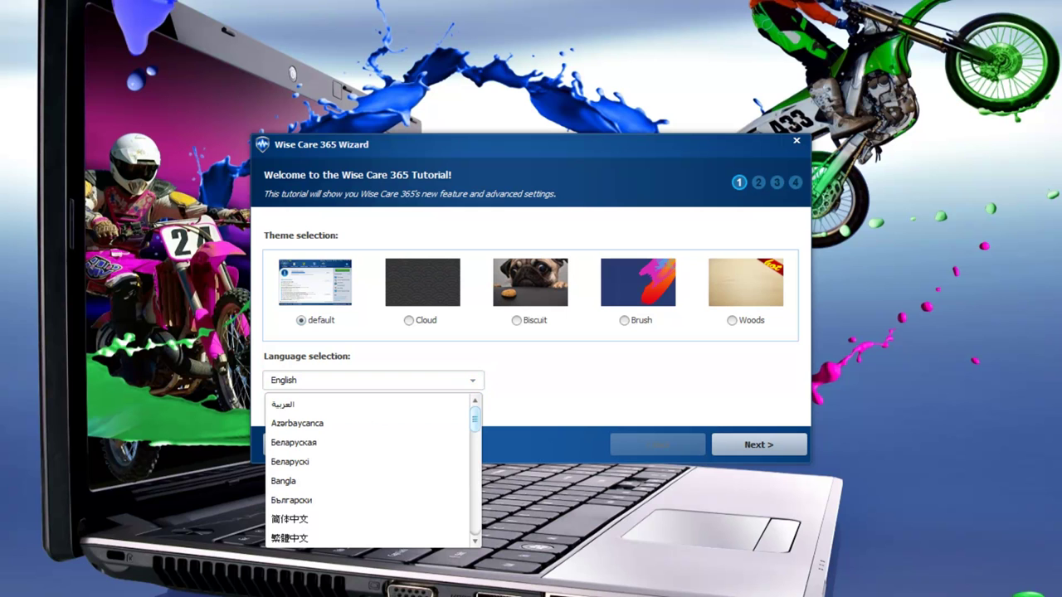
drag(475, 419, 474, 440)
scroll(374, 470, down, 4)
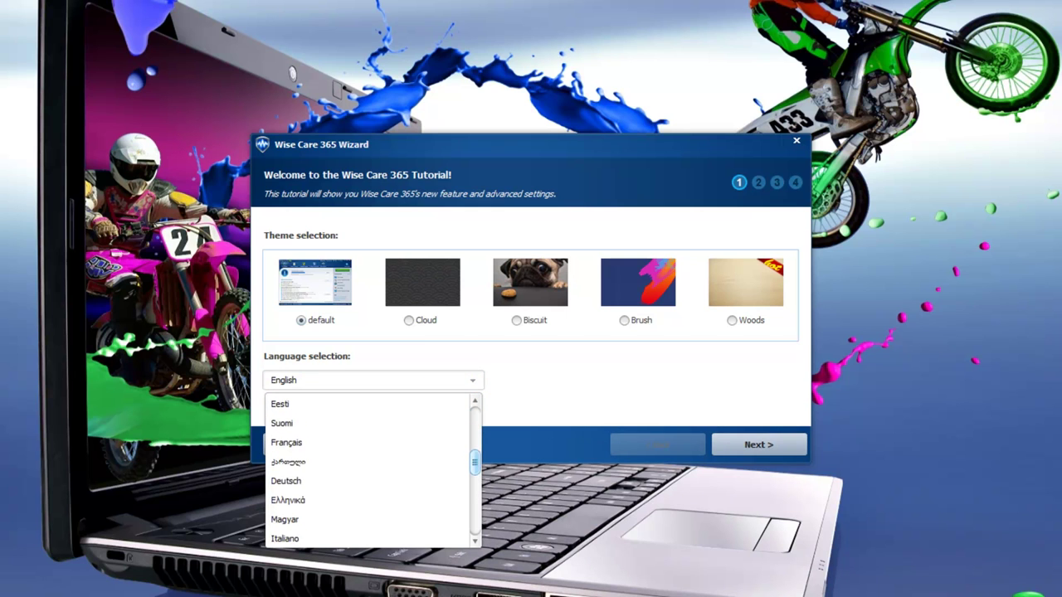
scroll(373, 470, down, 5)
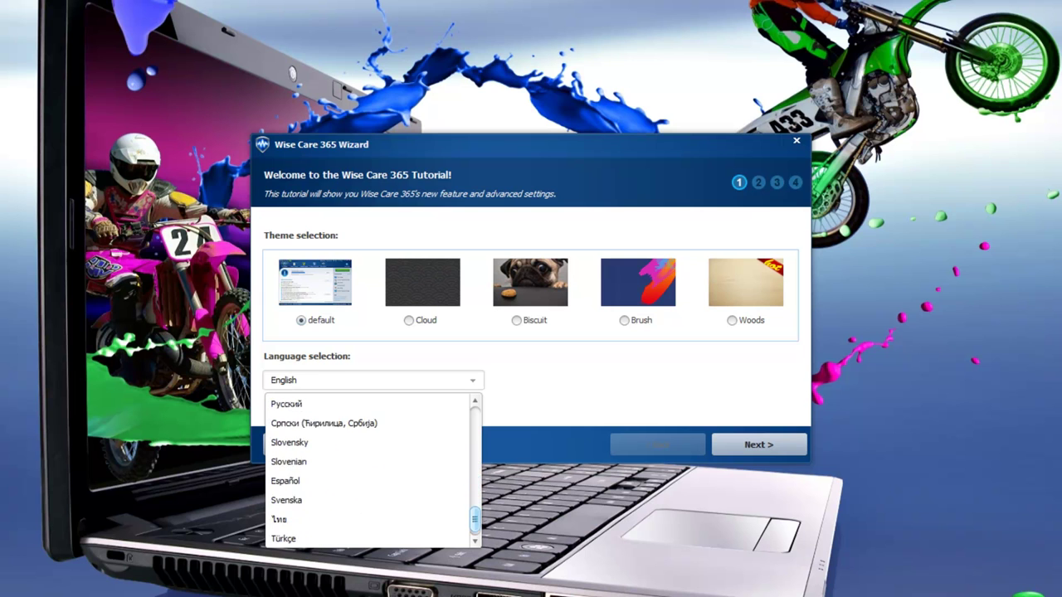
scroll(374, 469, up, 10)
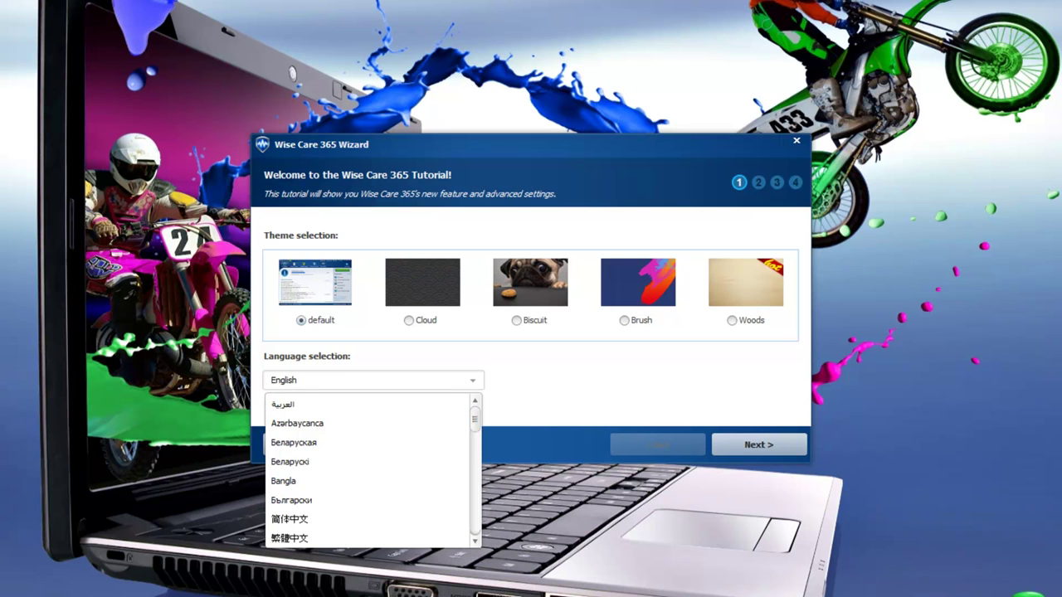
click(473, 381)
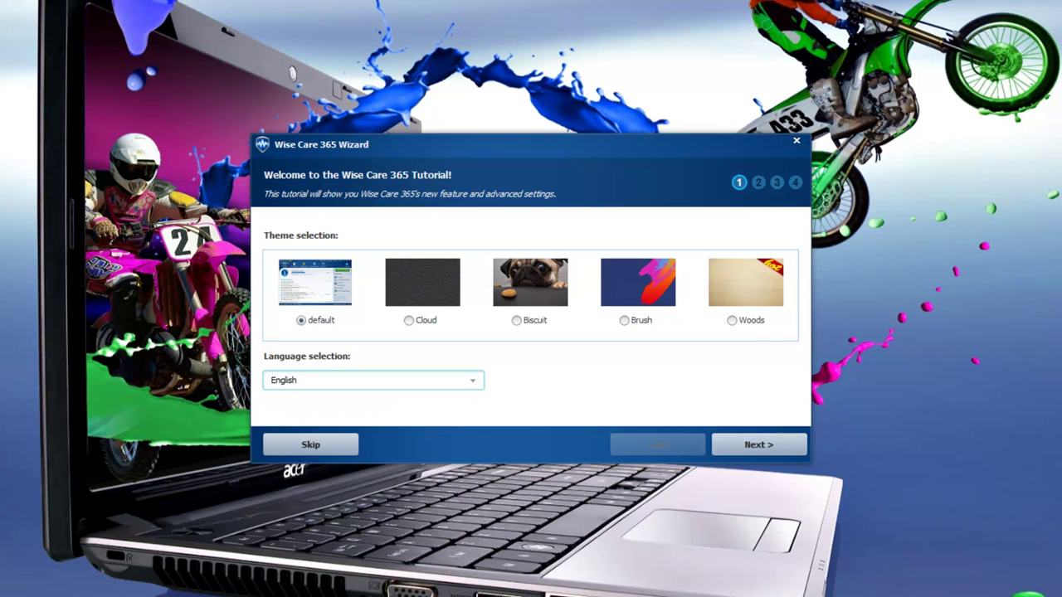
click(759, 445)
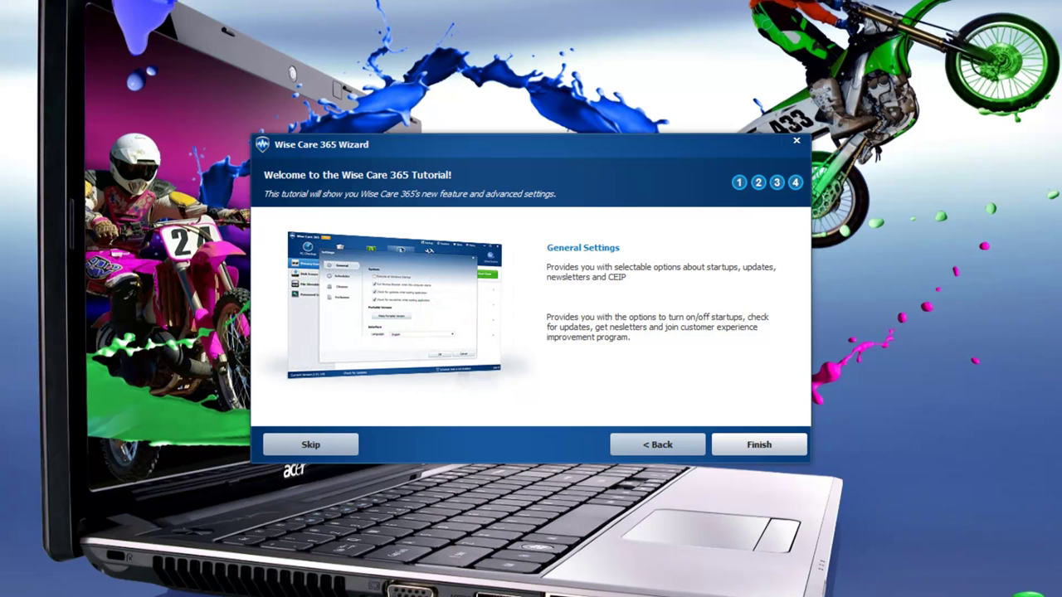
click(759, 445)
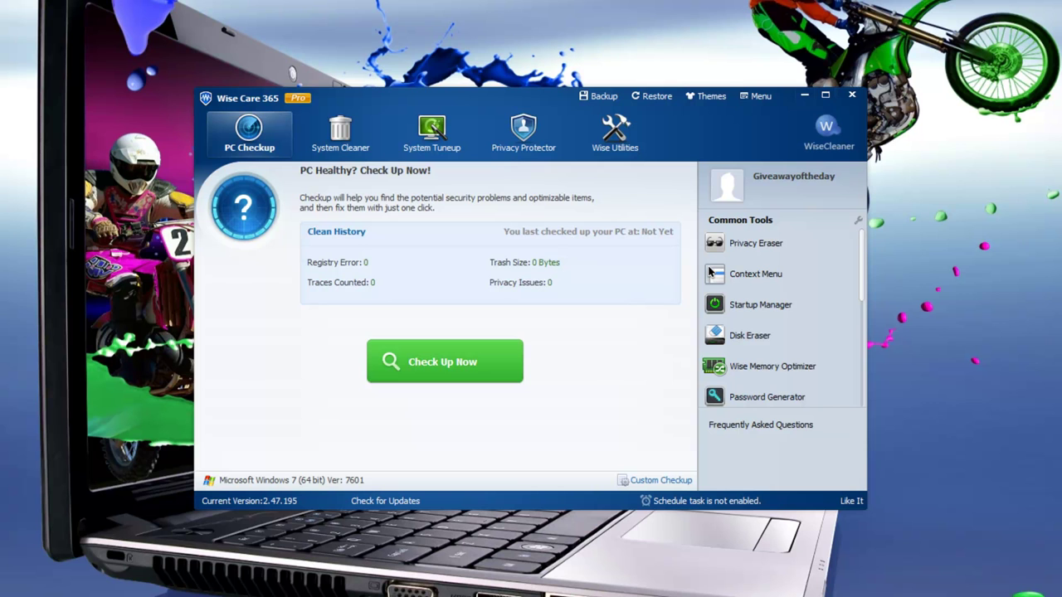
- Run the PC checkup and accept the recommended backup before fixing the problematic items
click(444, 362)
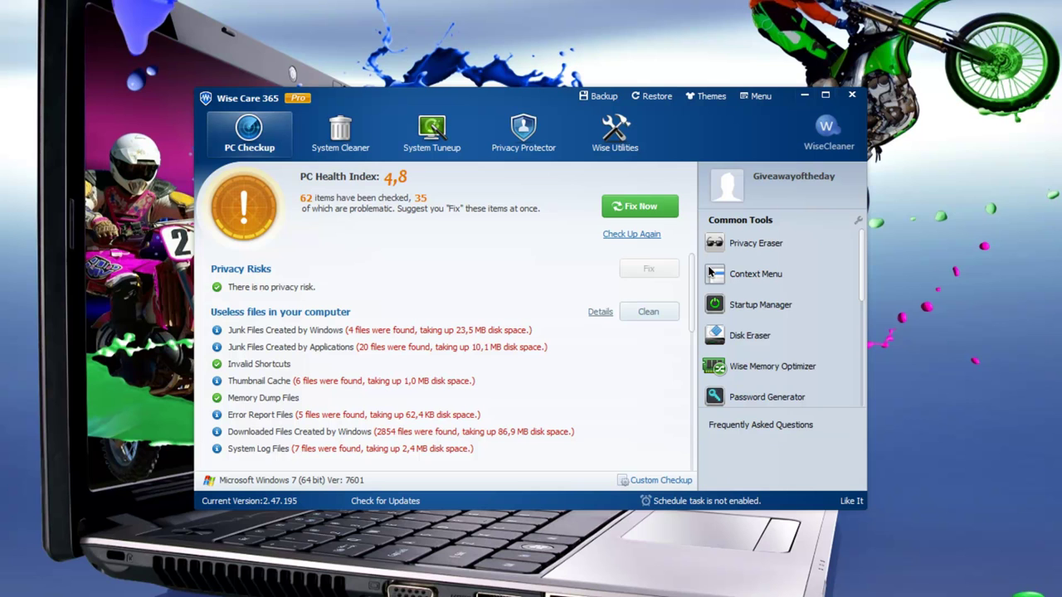
key(Return)
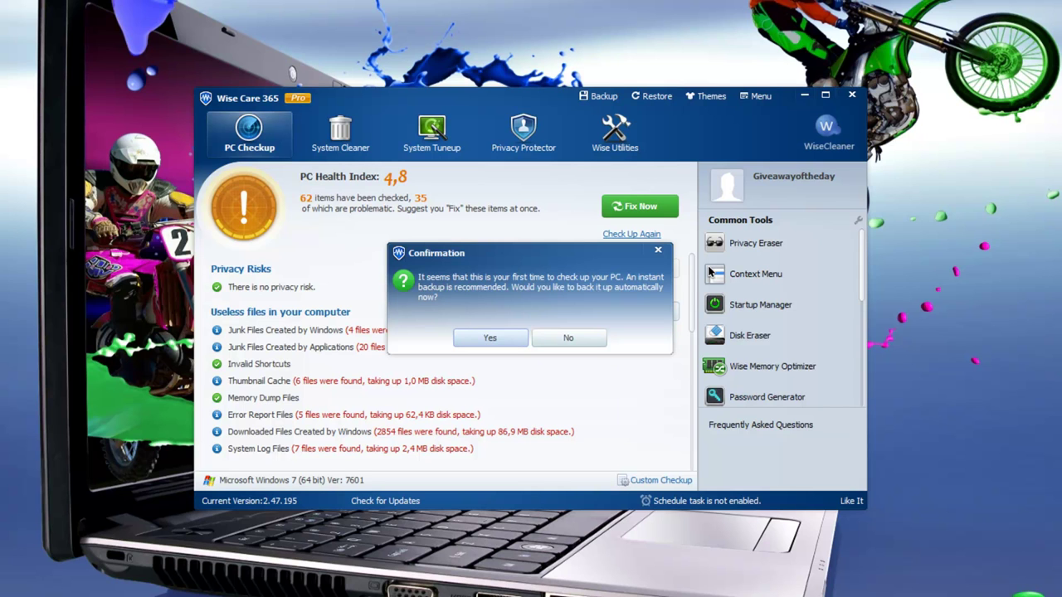
key(Return)
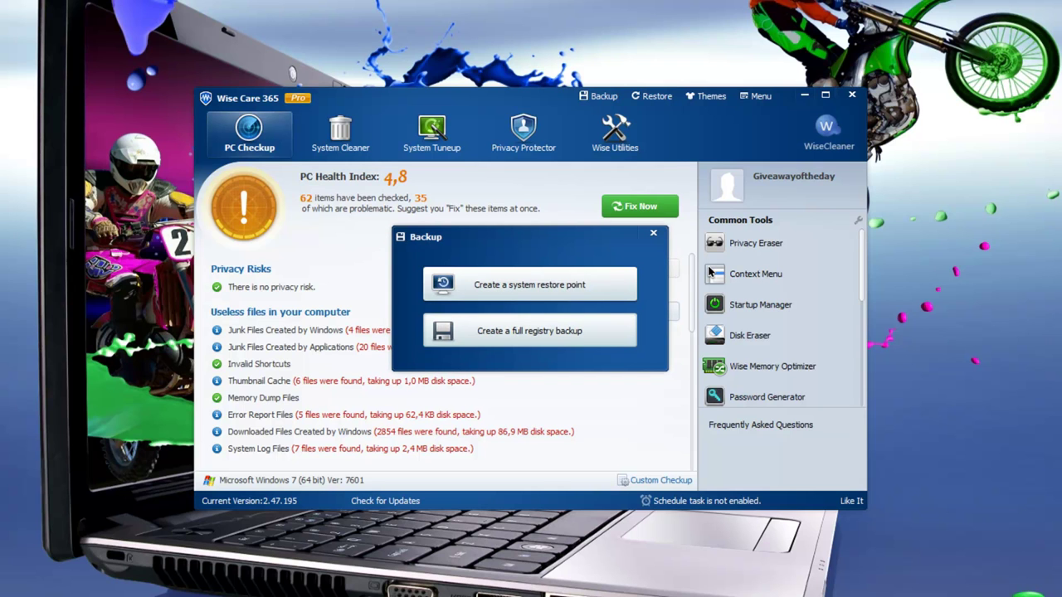
key(Tab)
key(Return)
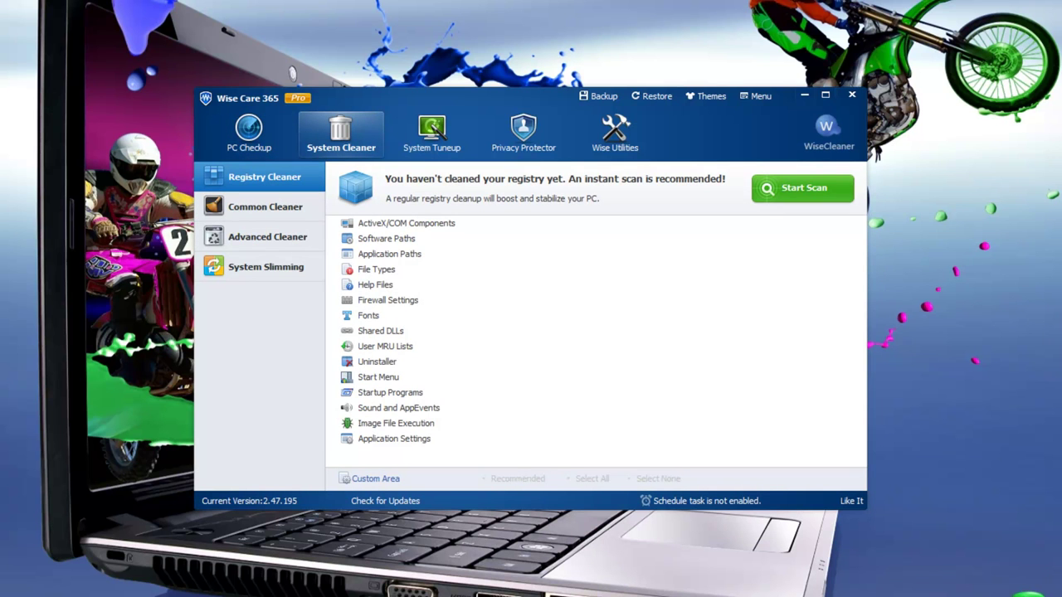
- Scan the registry with the Registry Cleaner and clean the problems it finds
click(802, 187)
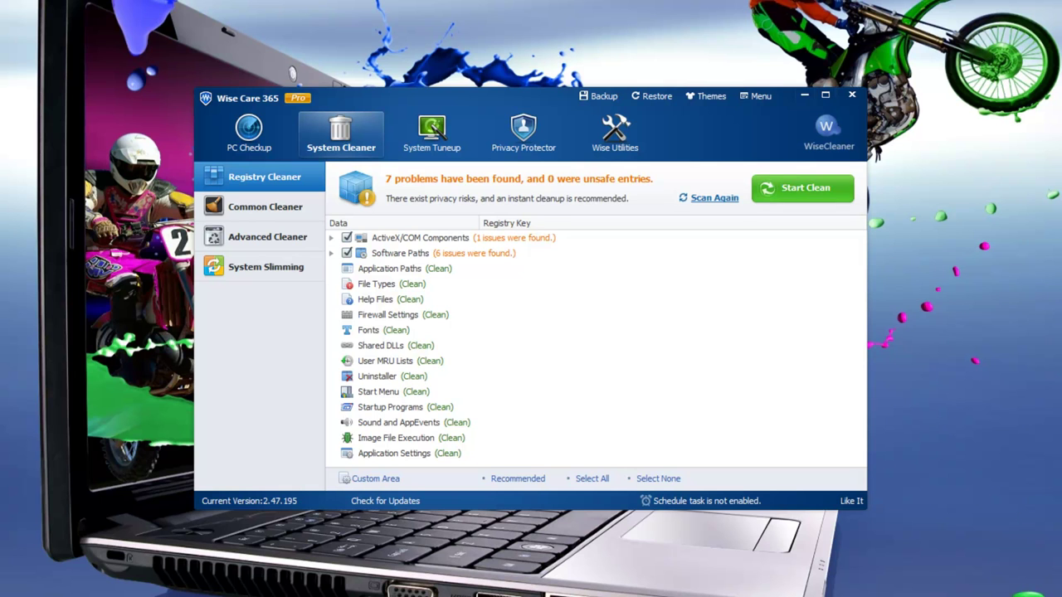
click(802, 189)
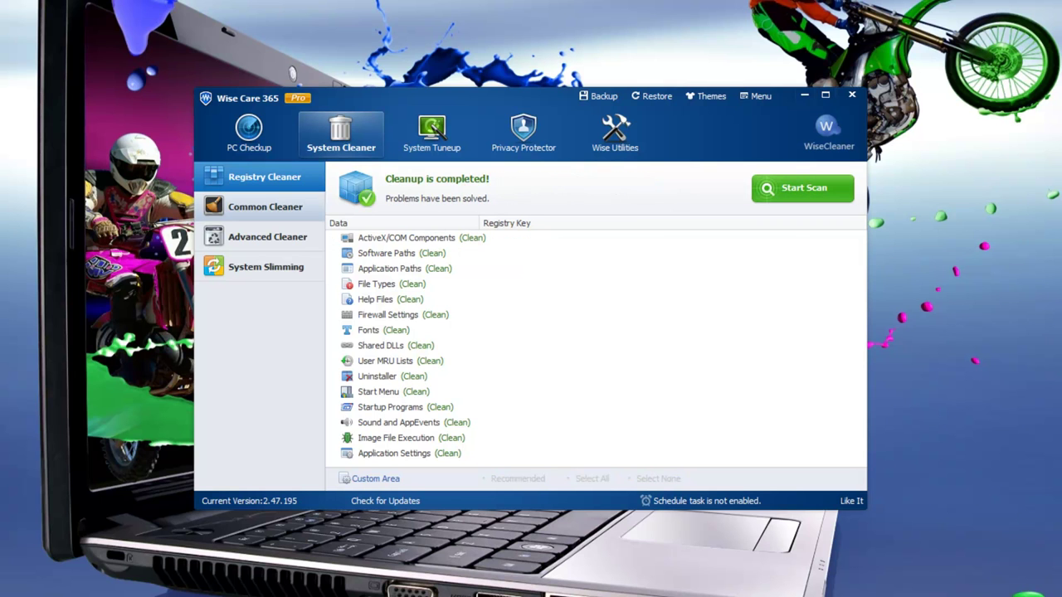
- Scan with the Common Cleaner and examine its useless-file categories and the Windows System traces
click(264, 207)
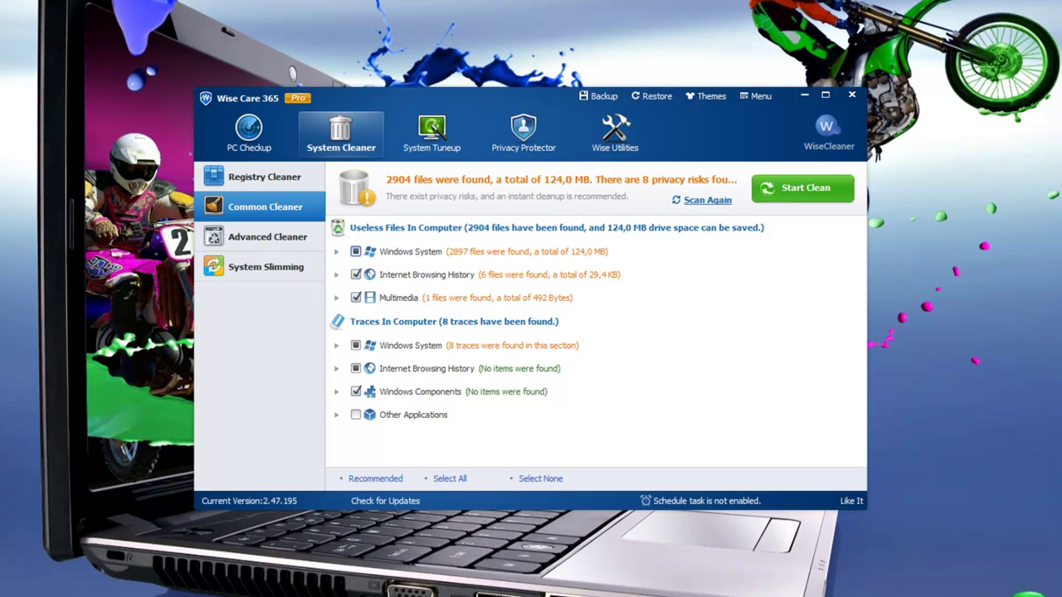
click(337, 252)
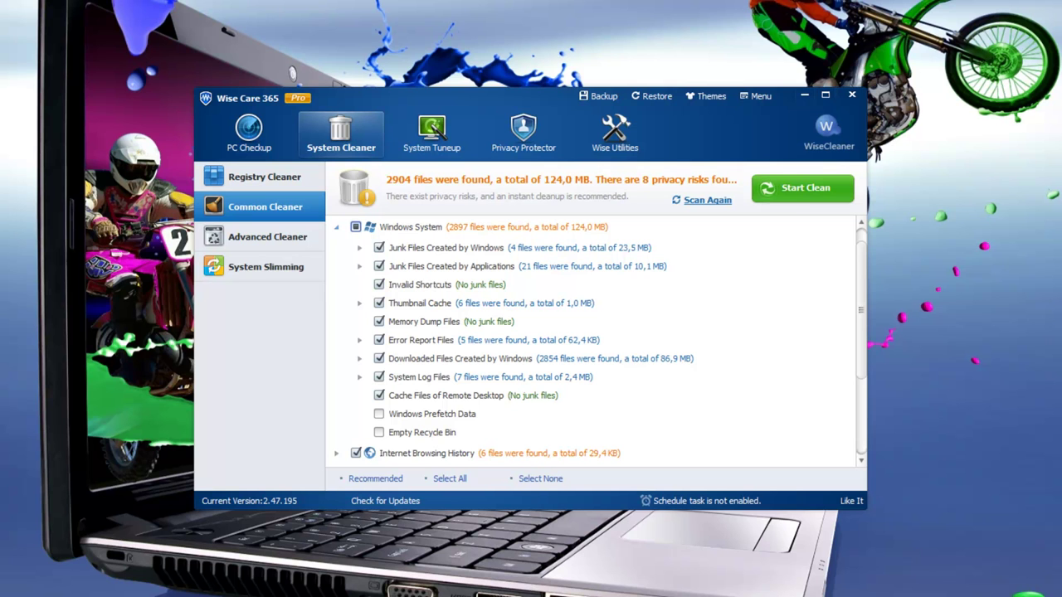
click(337, 227)
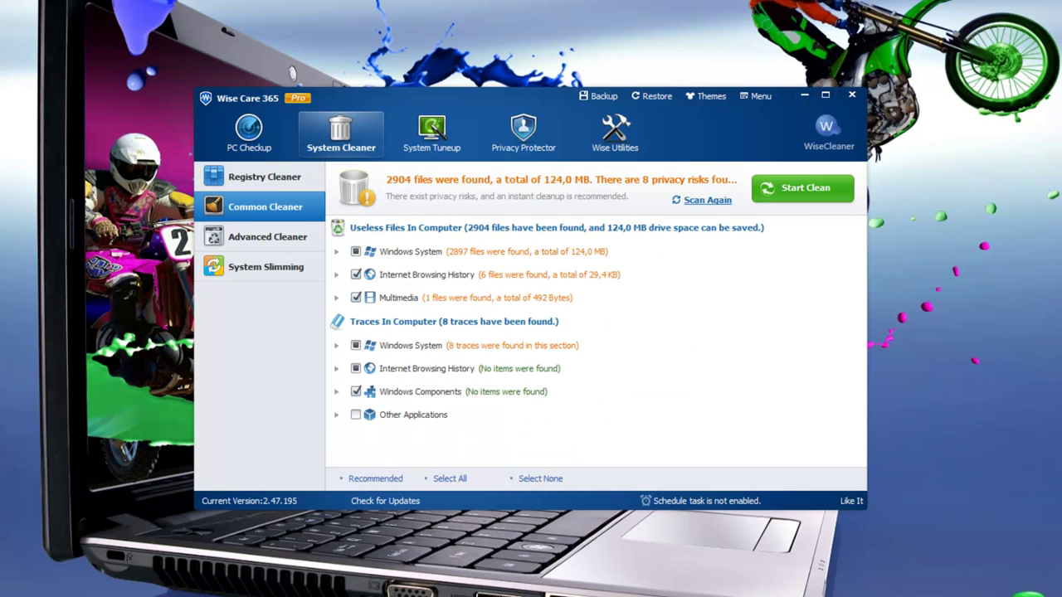
click(337, 274)
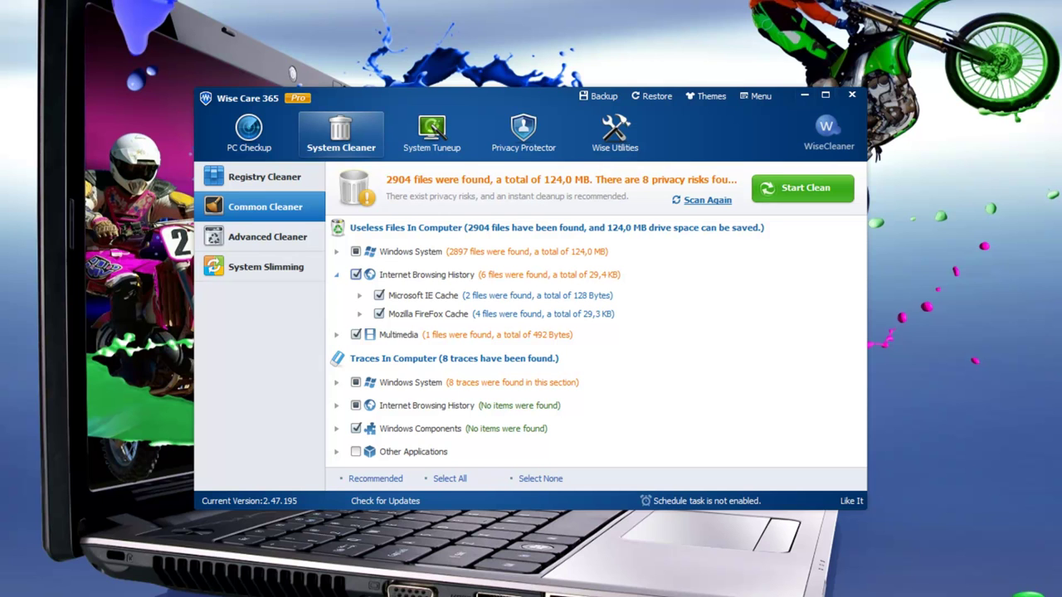
click(337, 275)
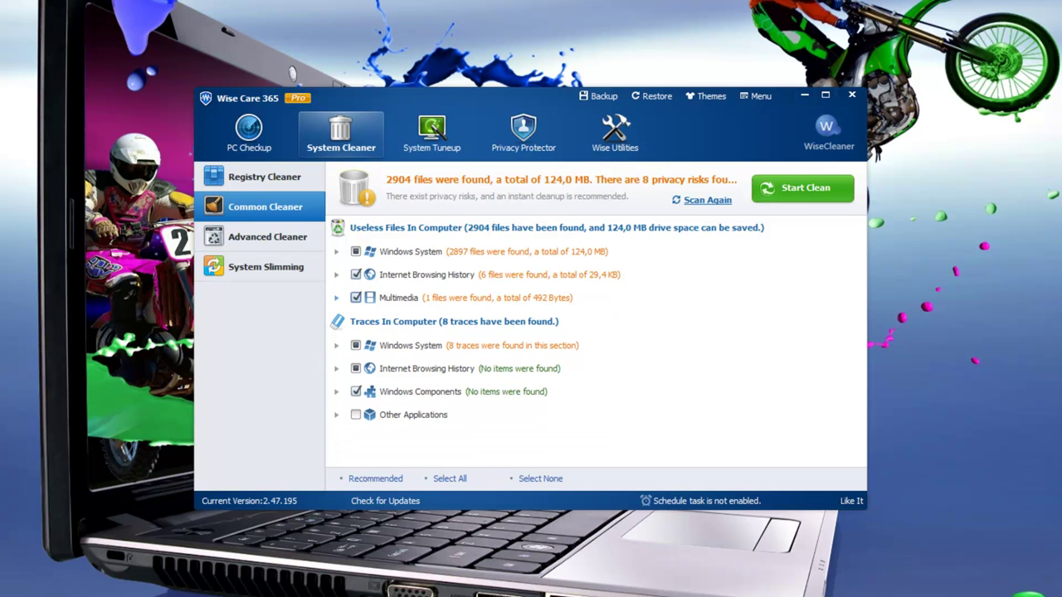
click(337, 297)
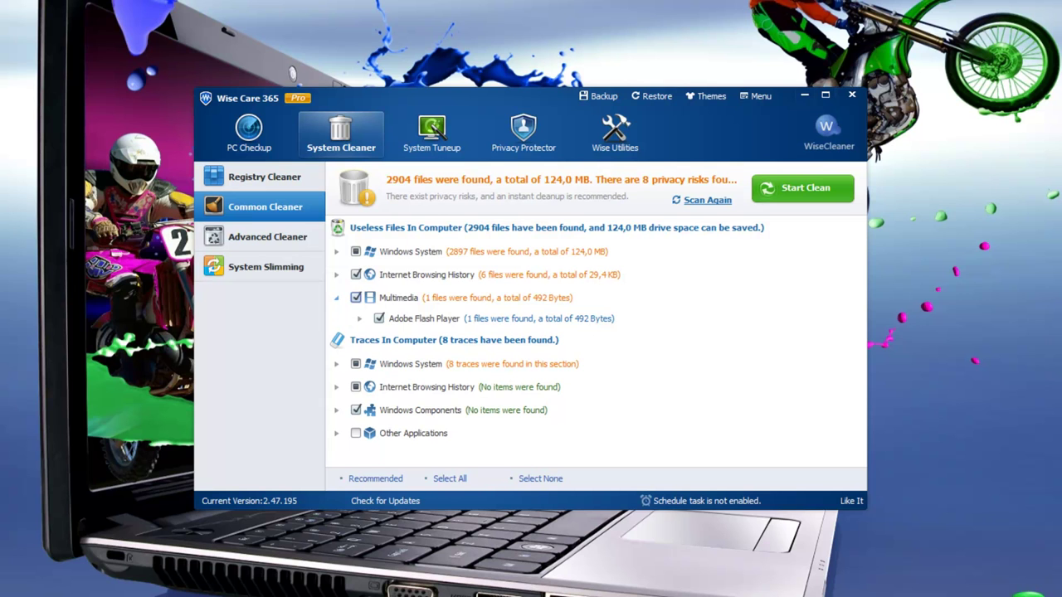
click(337, 298)
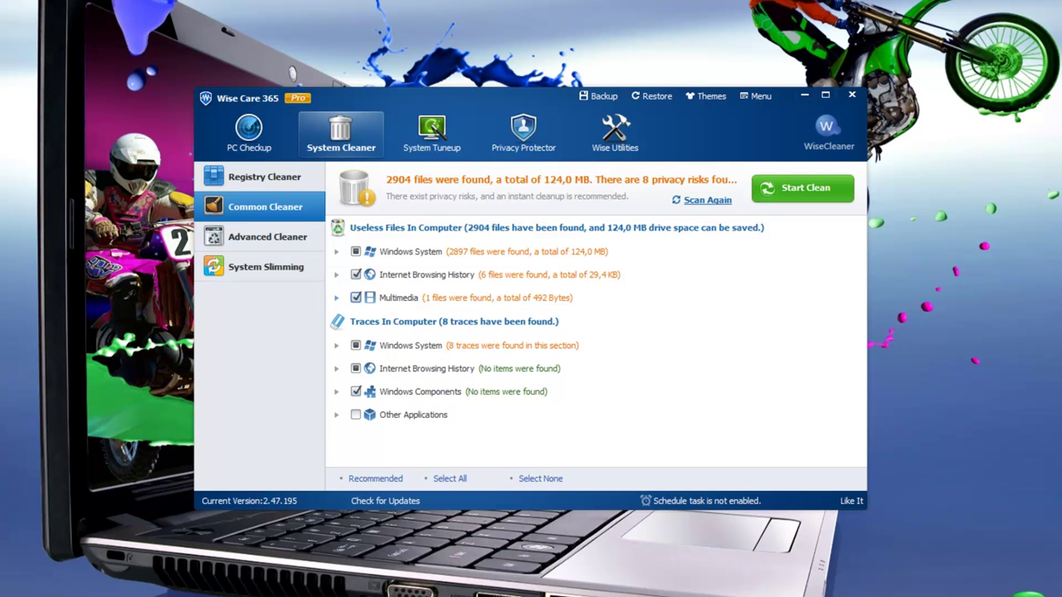
click(336, 345)
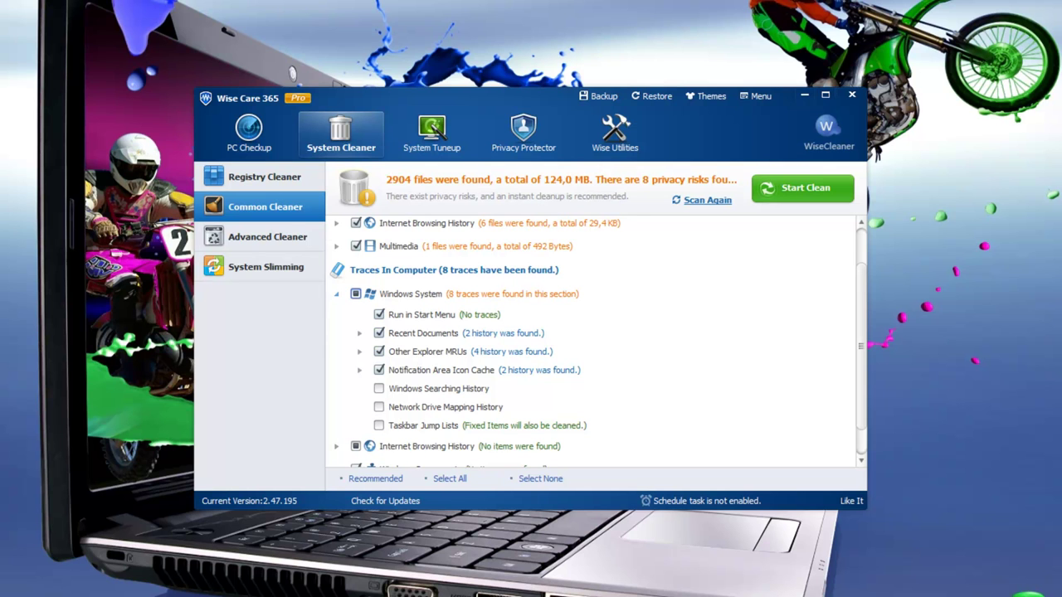
click(337, 294)
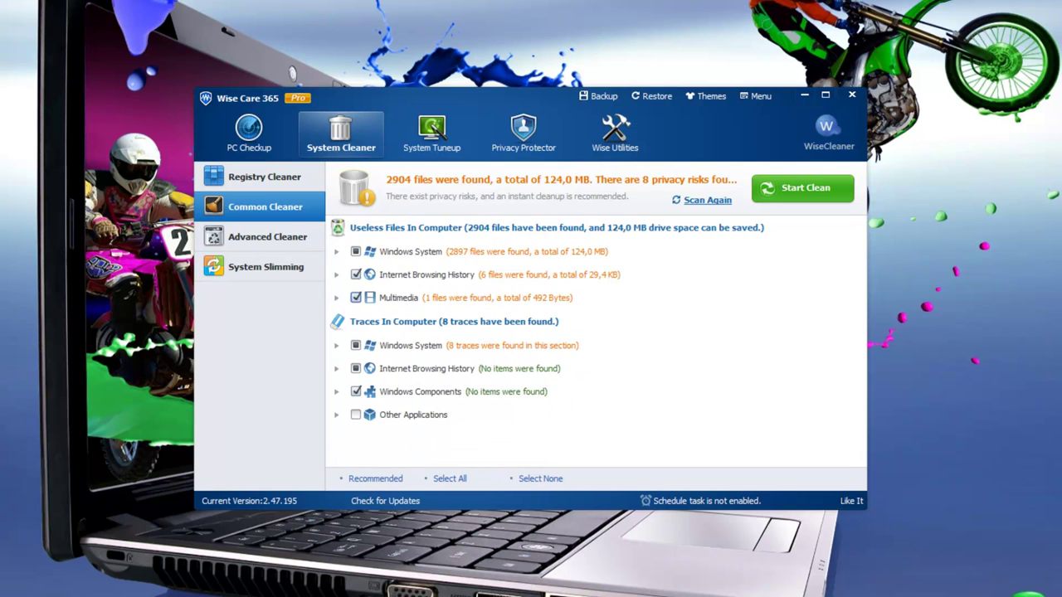
- Include all unselected Internet Browsing History traces in the cleanup: IE and Firefox cookies, form history and saved passwords, IE DOMStore cookies and last download location
click(337, 369)
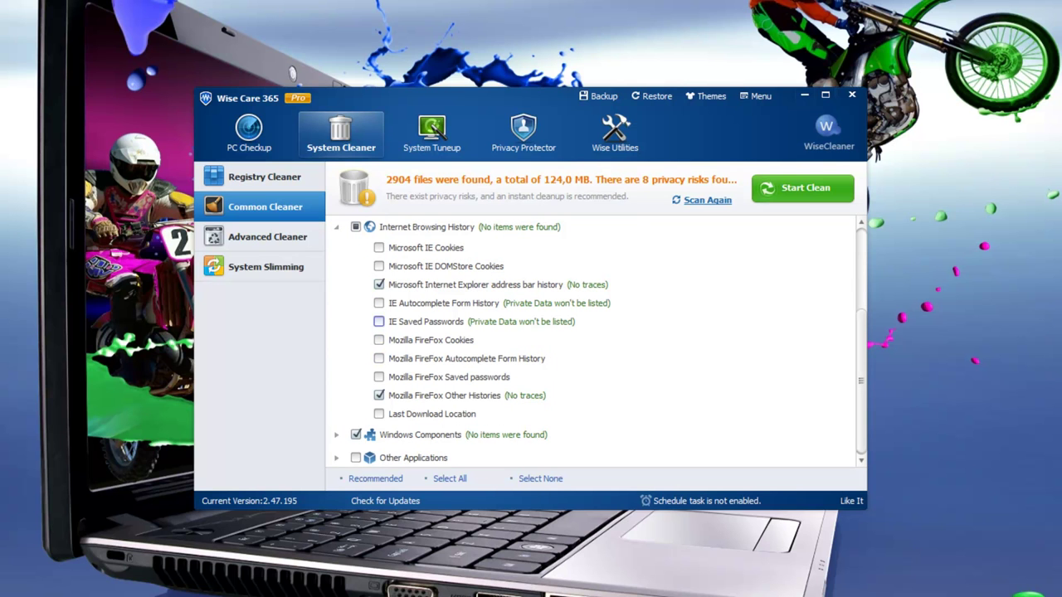
click(379, 247)
click(378, 266)
click(378, 303)
click(378, 322)
click(378, 339)
click(378, 359)
click(378, 377)
click(379, 414)
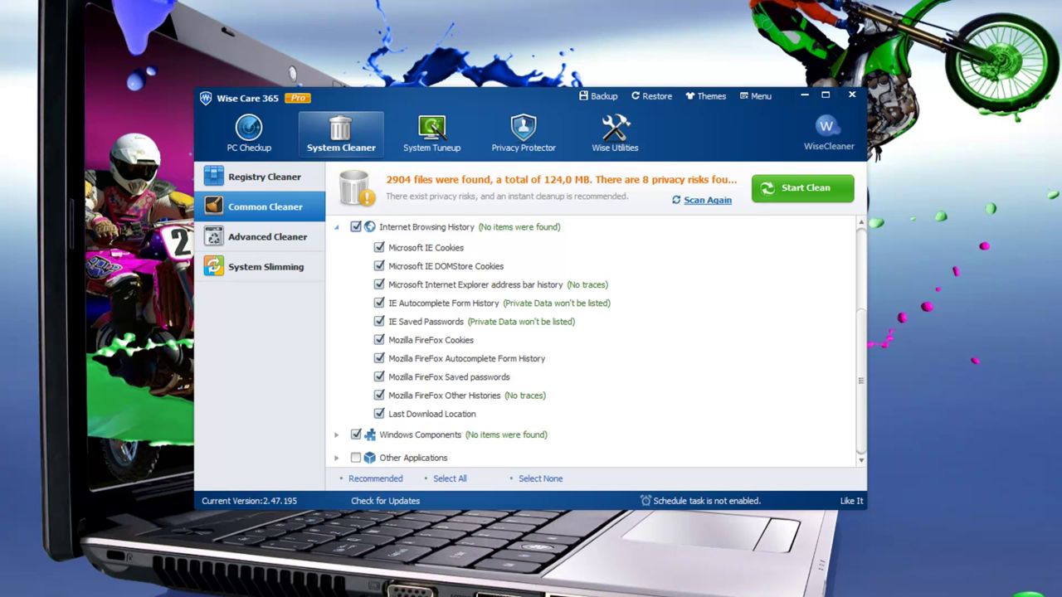
click(337, 228)
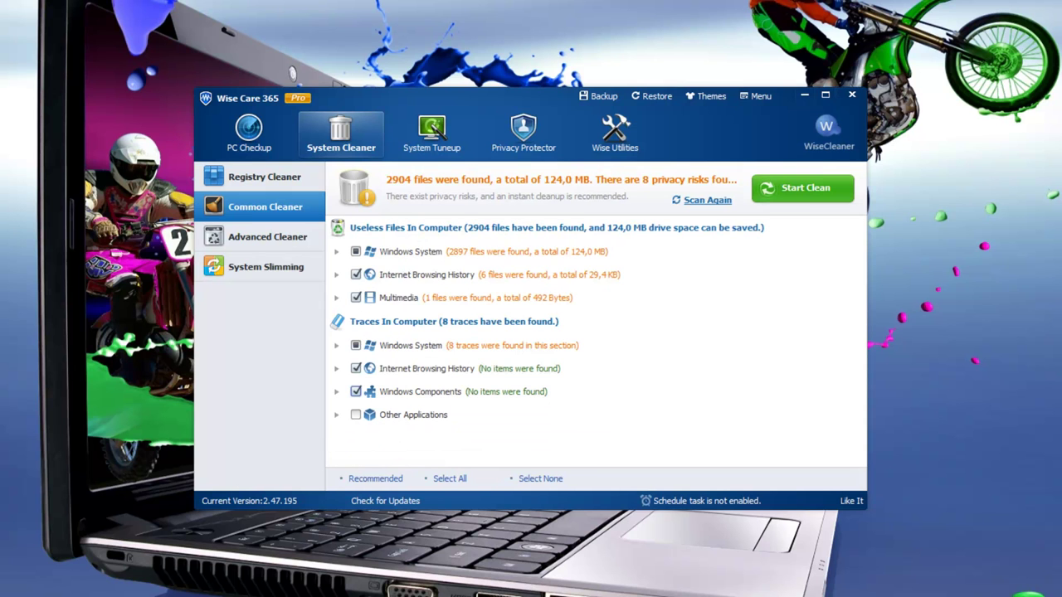
- Add the Other Applications traces to the Common Cleaner selection, and clean the files and traces found by a fresh scan
click(337, 392)
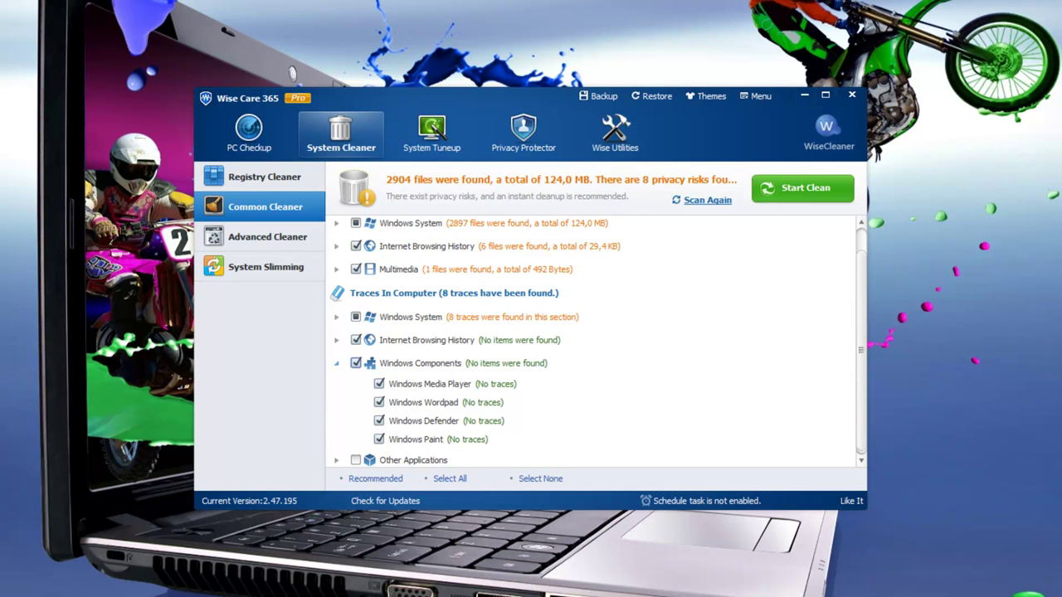
click(336, 362)
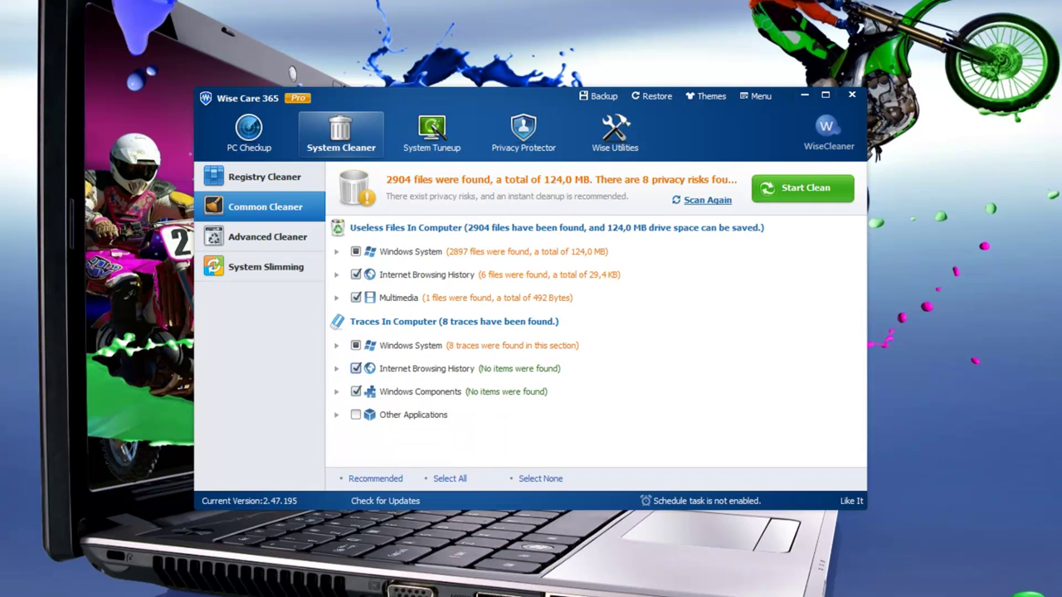
click(337, 415)
click(356, 415)
click(337, 415)
click(707, 199)
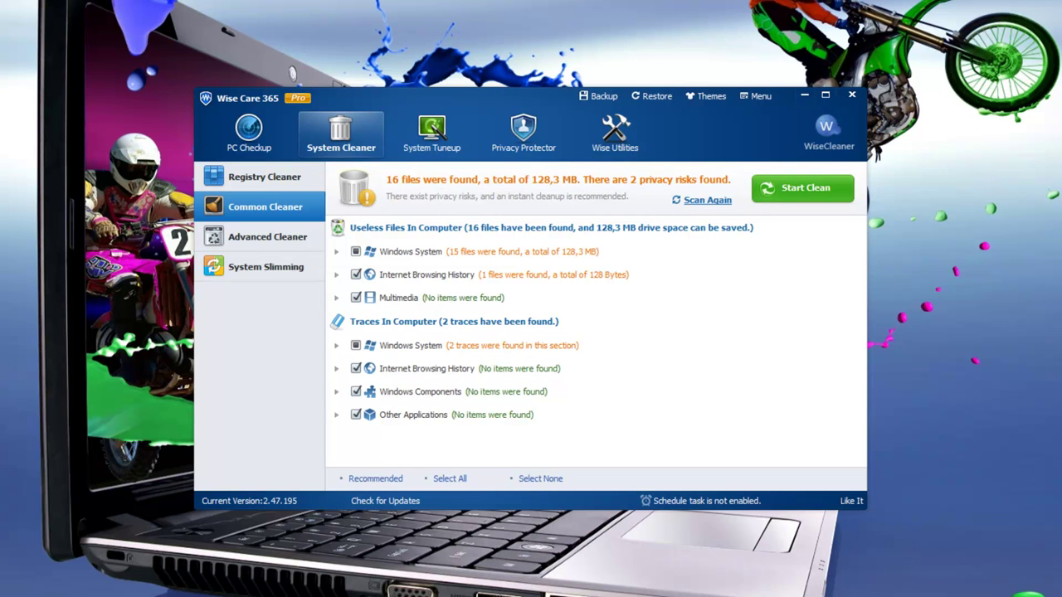
click(803, 188)
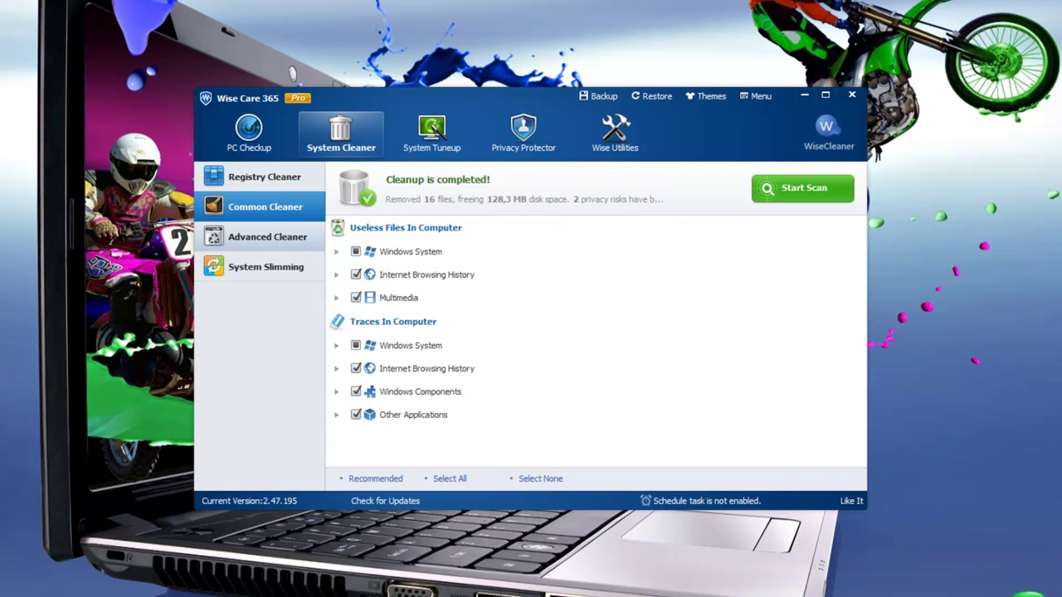
- Scan the local hard drive C: with the Advanced Cleaner and clean all the useless files it finds
click(267, 238)
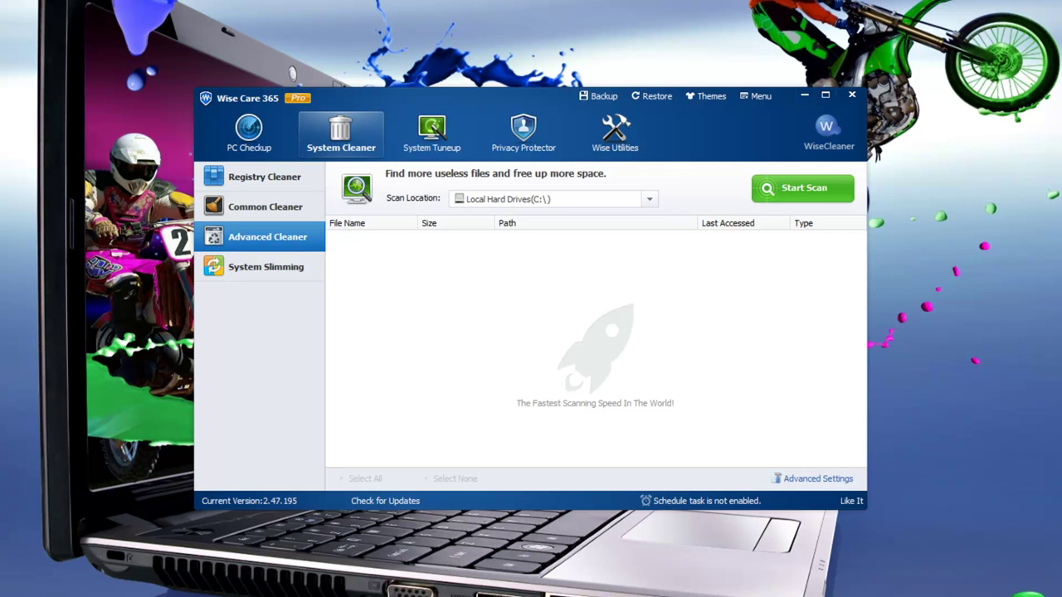
click(802, 188)
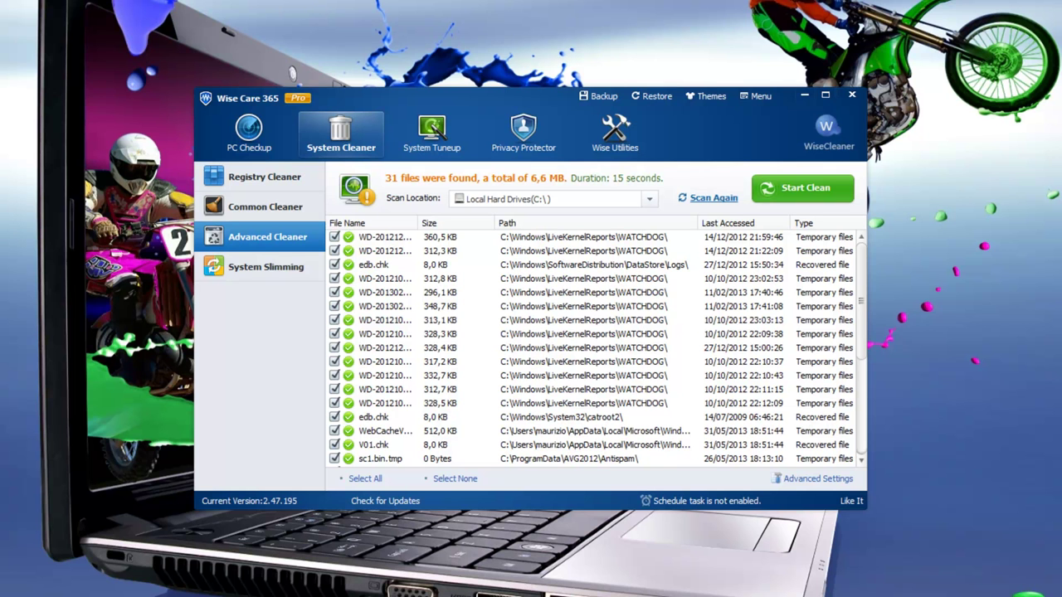
scroll(598, 349, down, 3)
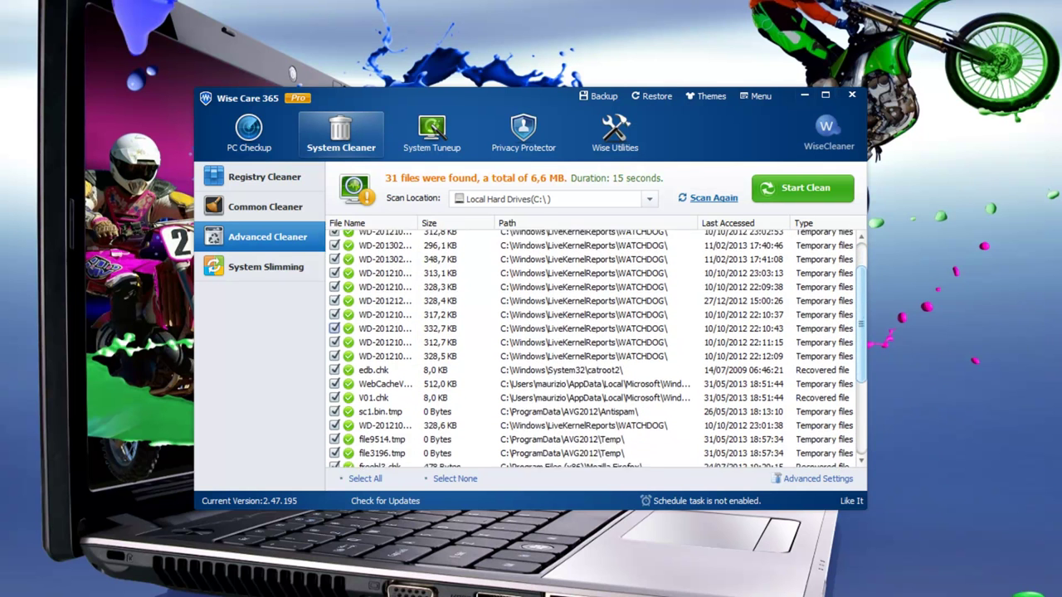
scroll(598, 348, down, 3)
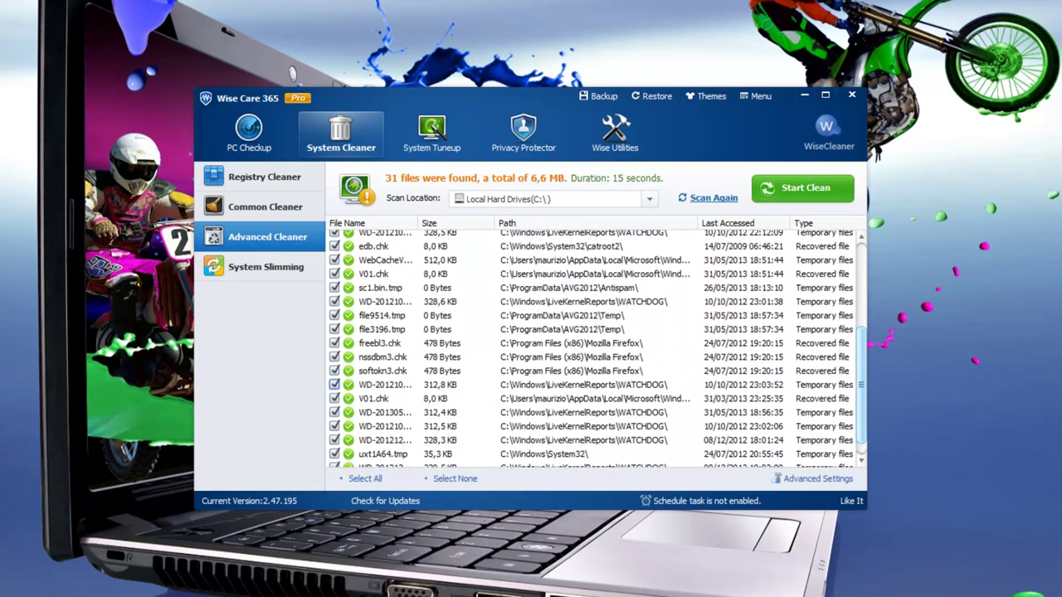
scroll(598, 349, up, 4)
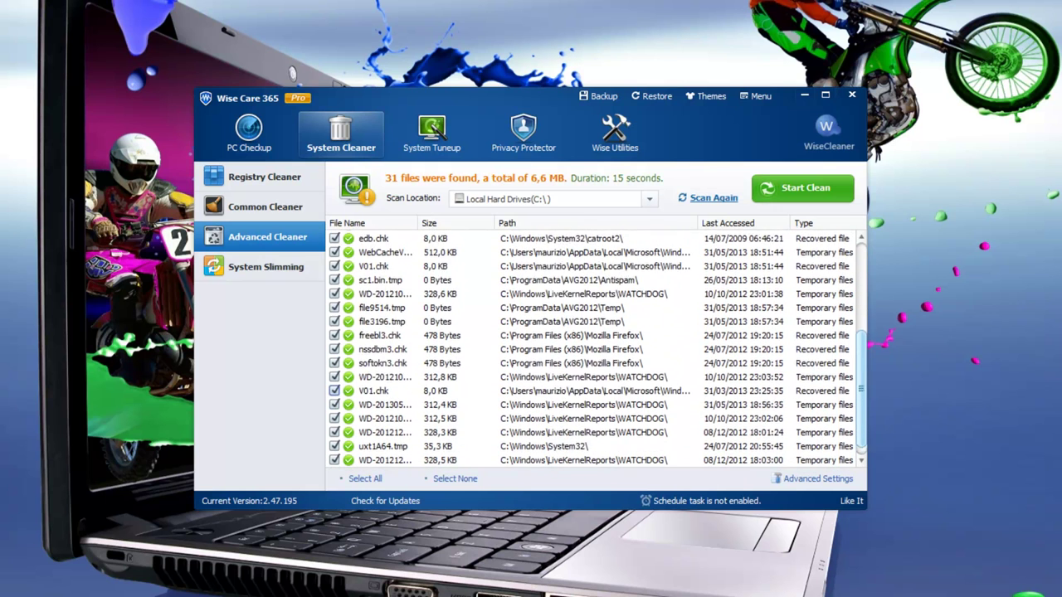
scroll(597, 348, up, 1)
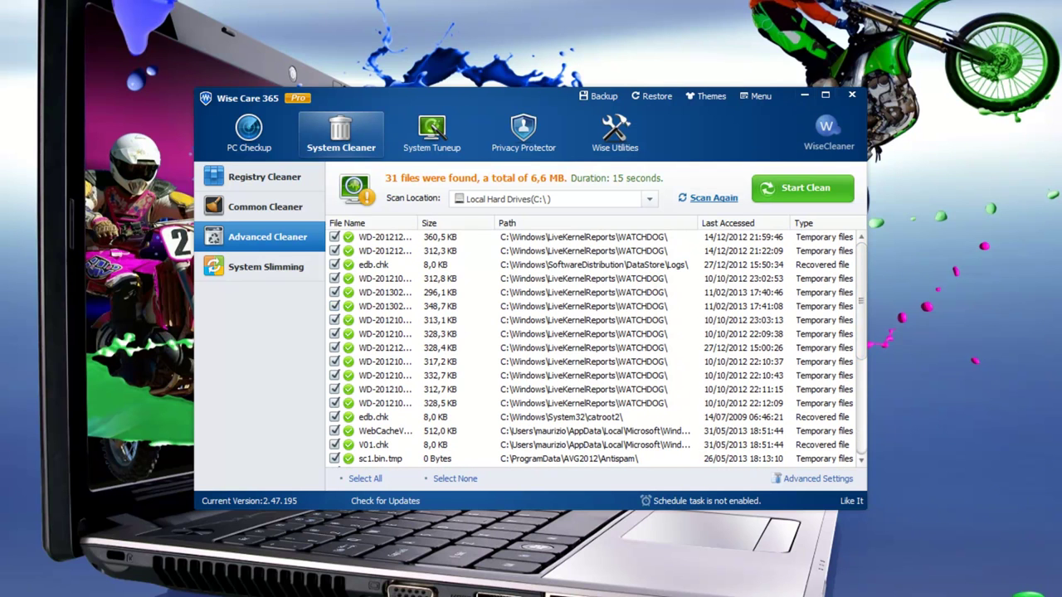
click(802, 187)
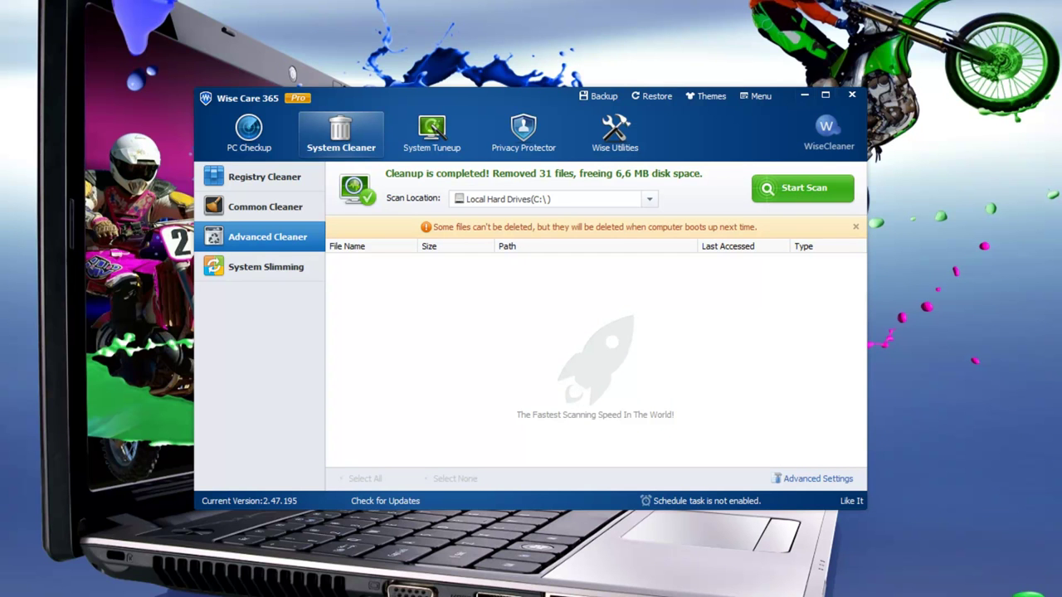
- Review the System Slimming items and slim down the system with the recommended selection
click(266, 267)
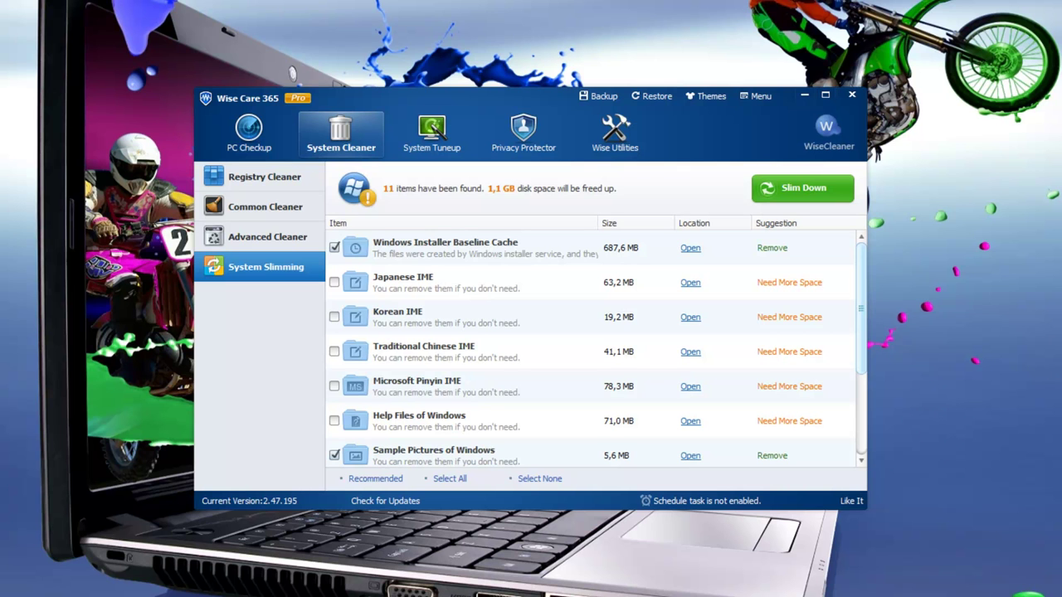
scroll(593, 349, down, 2)
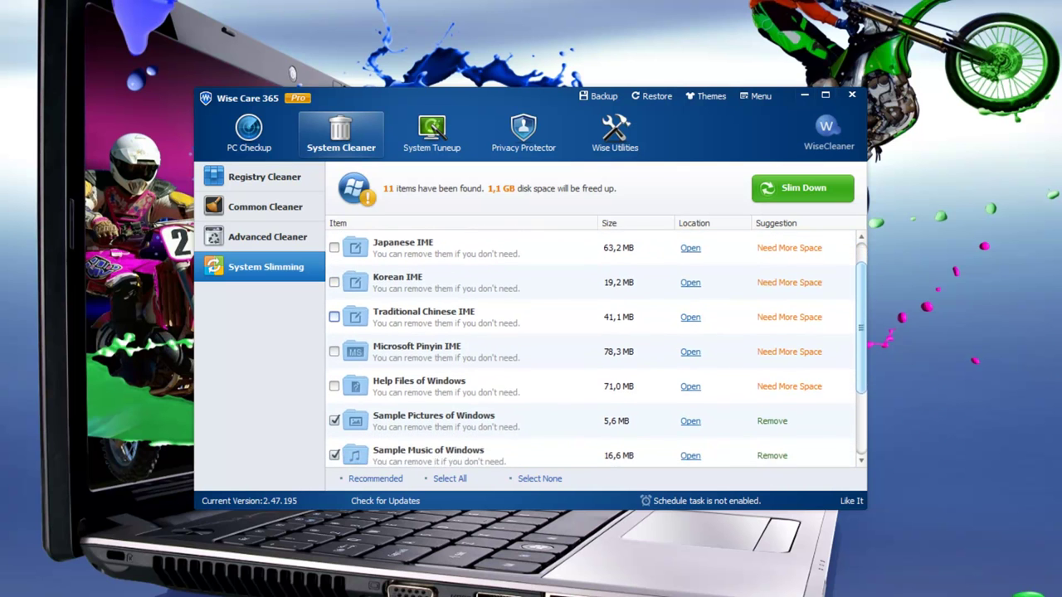
scroll(593, 348, down, 3)
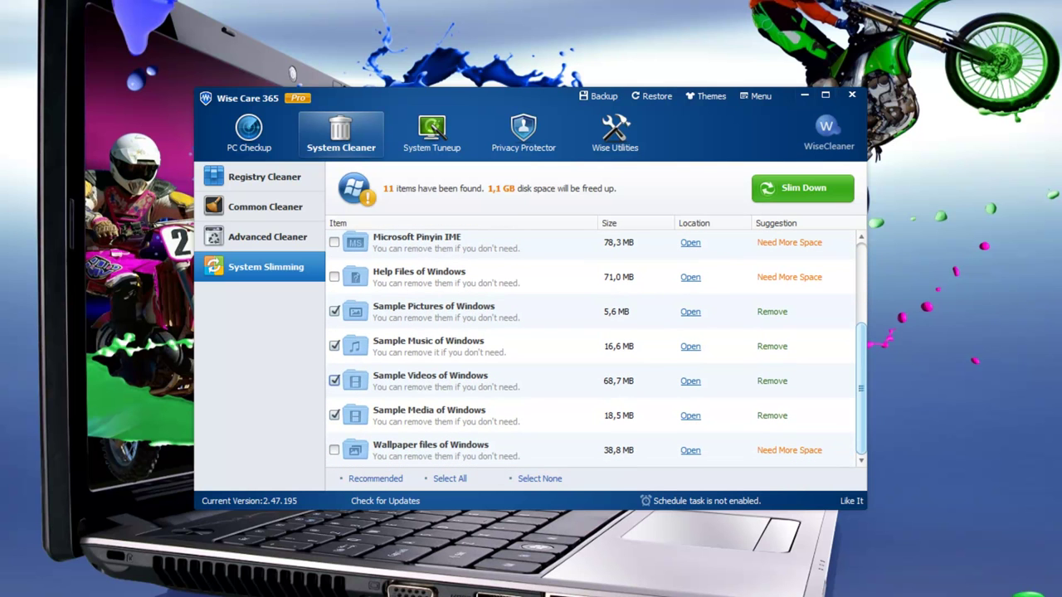
scroll(593, 349, up, 4)
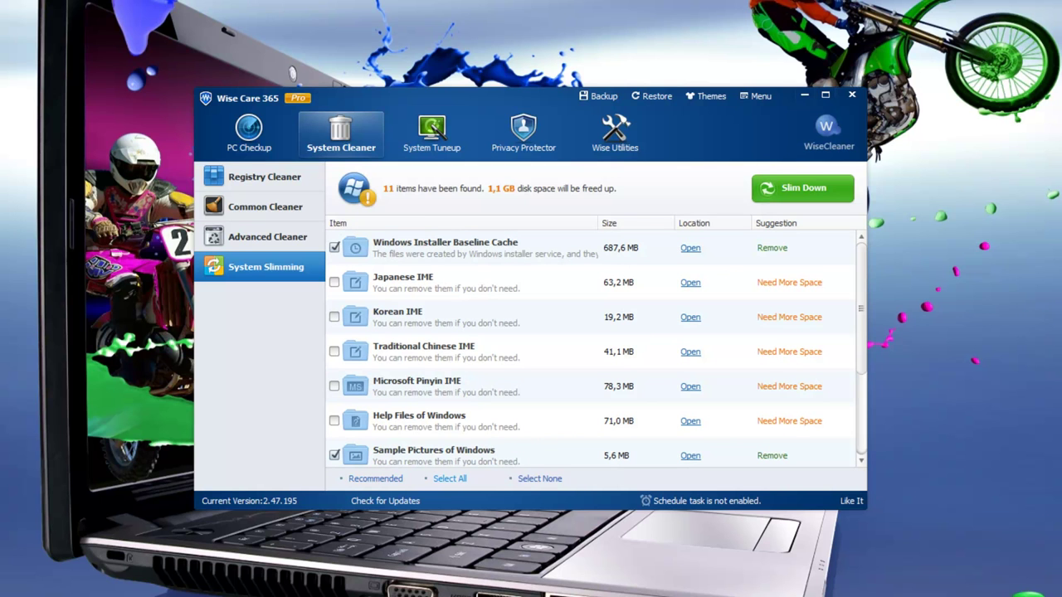
click(450, 479)
click(539, 479)
click(375, 479)
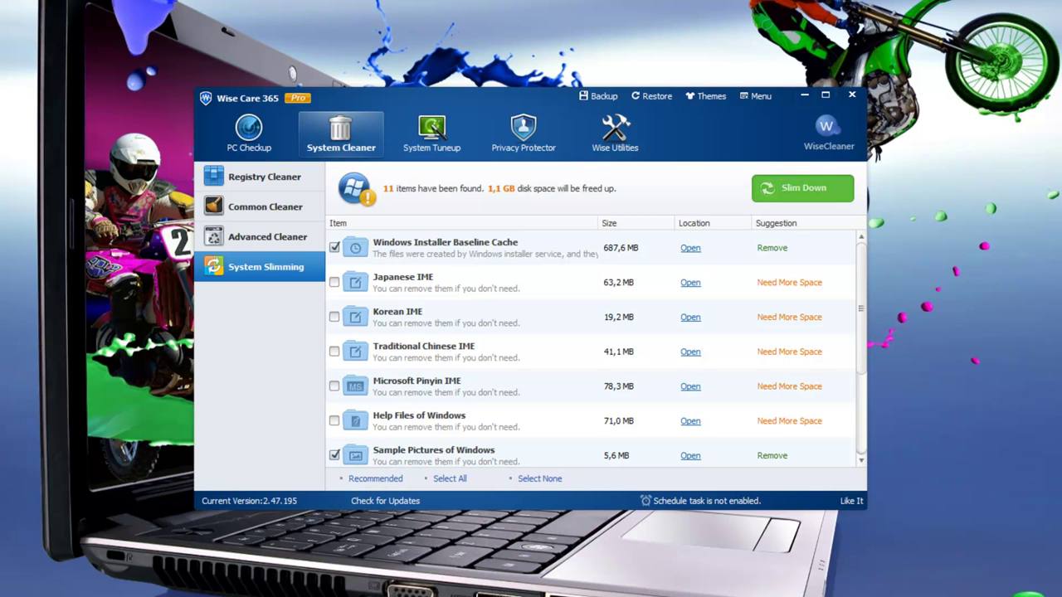
click(802, 188)
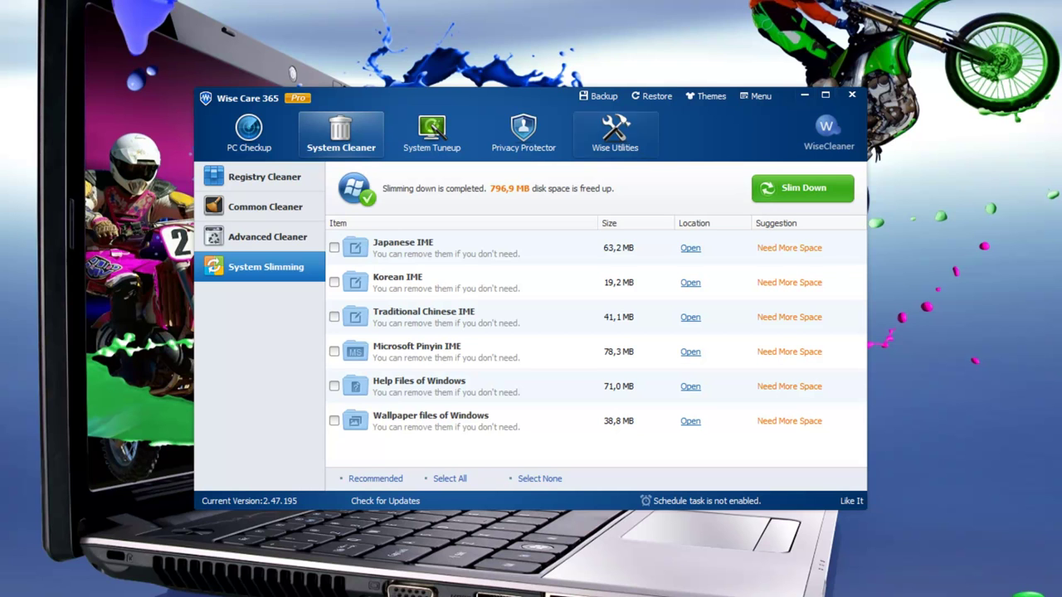
- Optimize all the suggested System Speedup and Network Speedup items with the System Optimizer
click(431, 133)
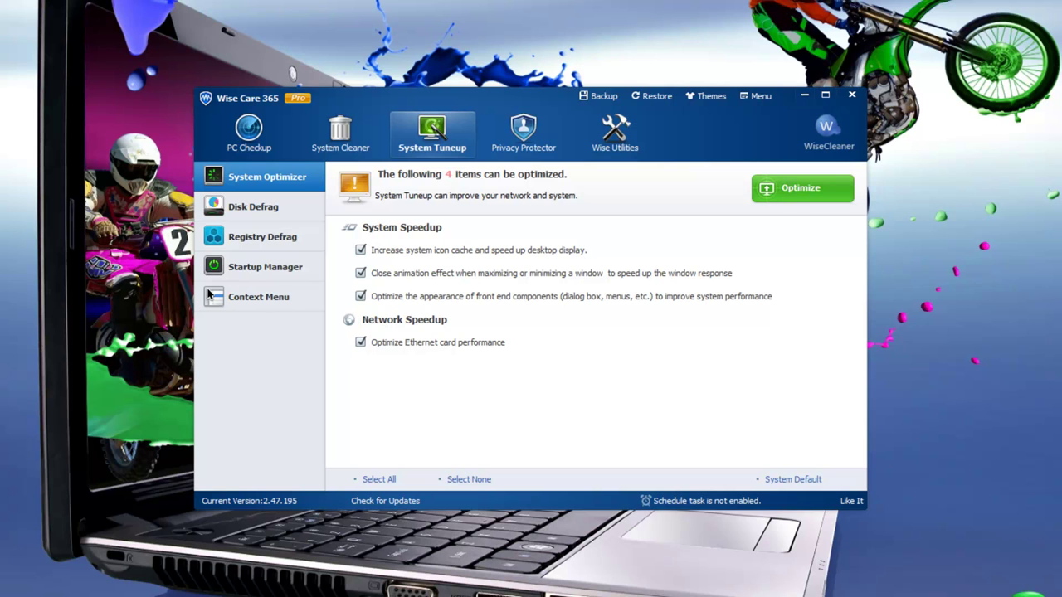
click(803, 188)
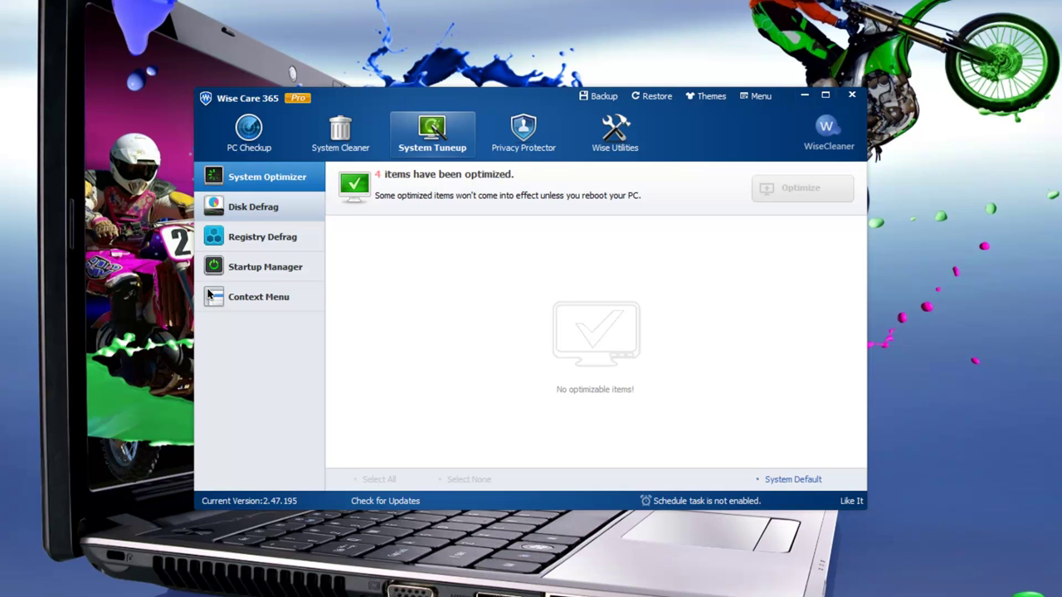
- Analyze the fragmentation of drive C: with Disk Defrag
click(254, 207)
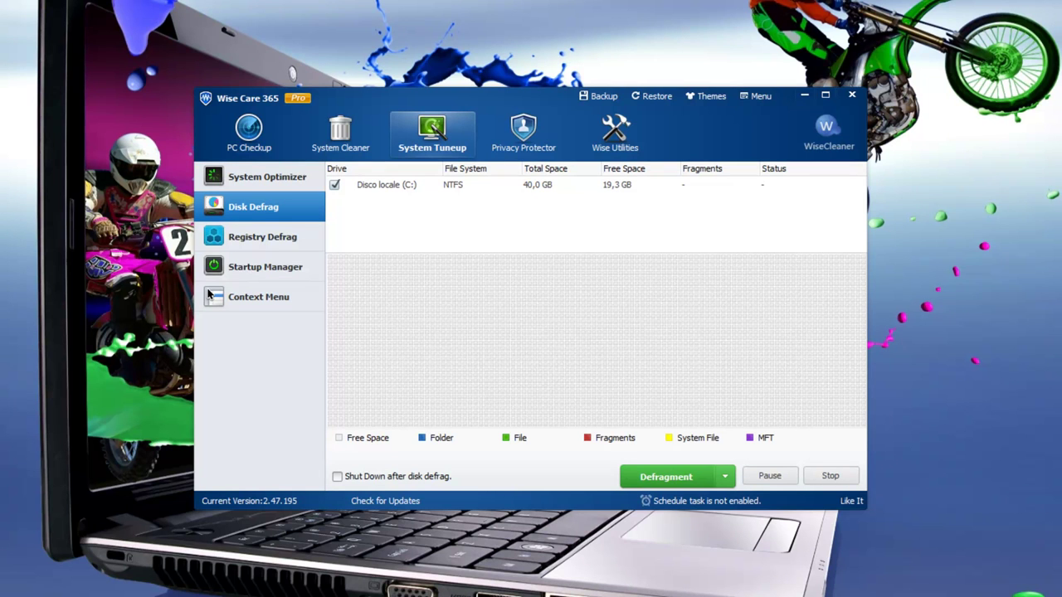
click(725, 477)
key(Down)
key(Down)
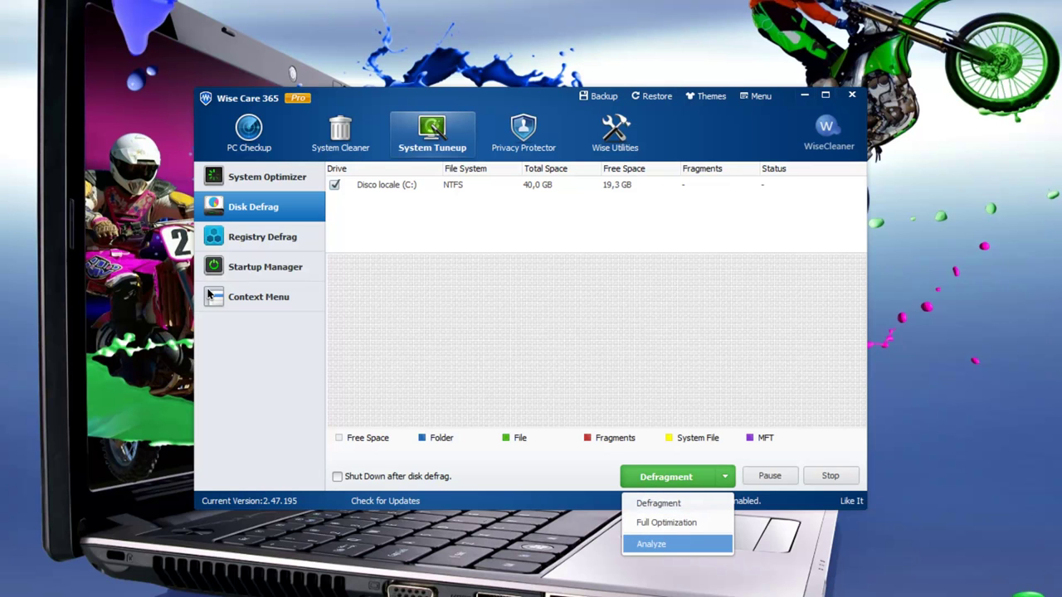
key(Up)
key(Up)
key(Down)
key(Down)
key(Return)
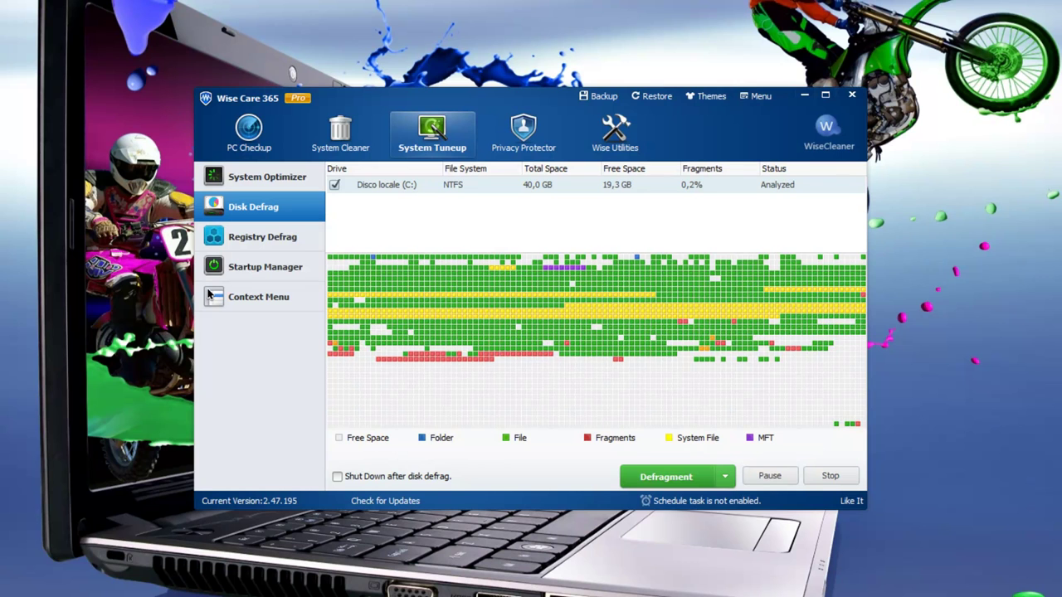
- Run a Full Optimization defragmentation on drive C:
click(726, 477)
key(Down)
key(Down)
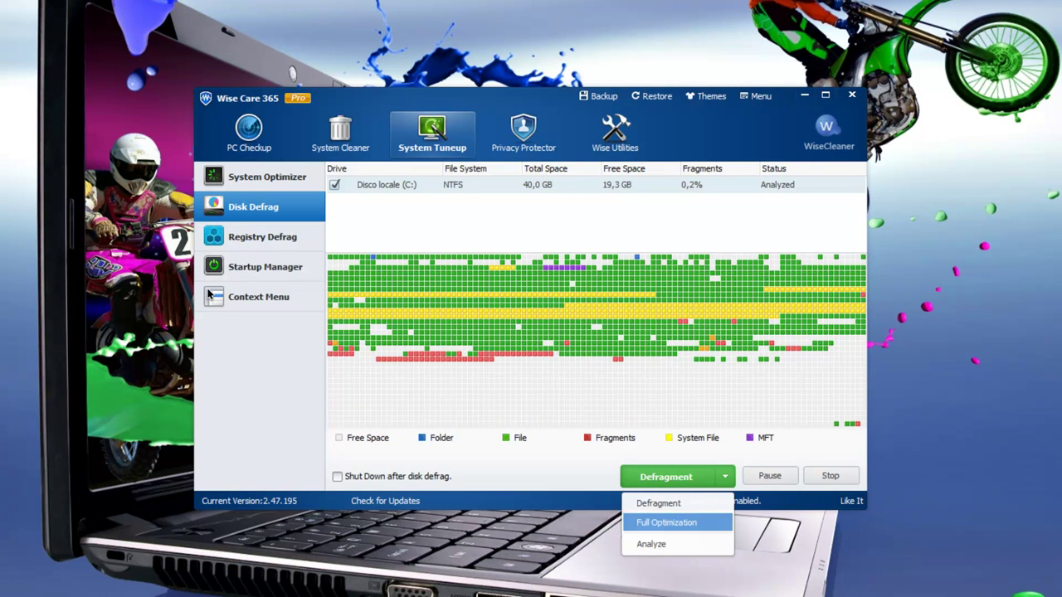
key(Return)
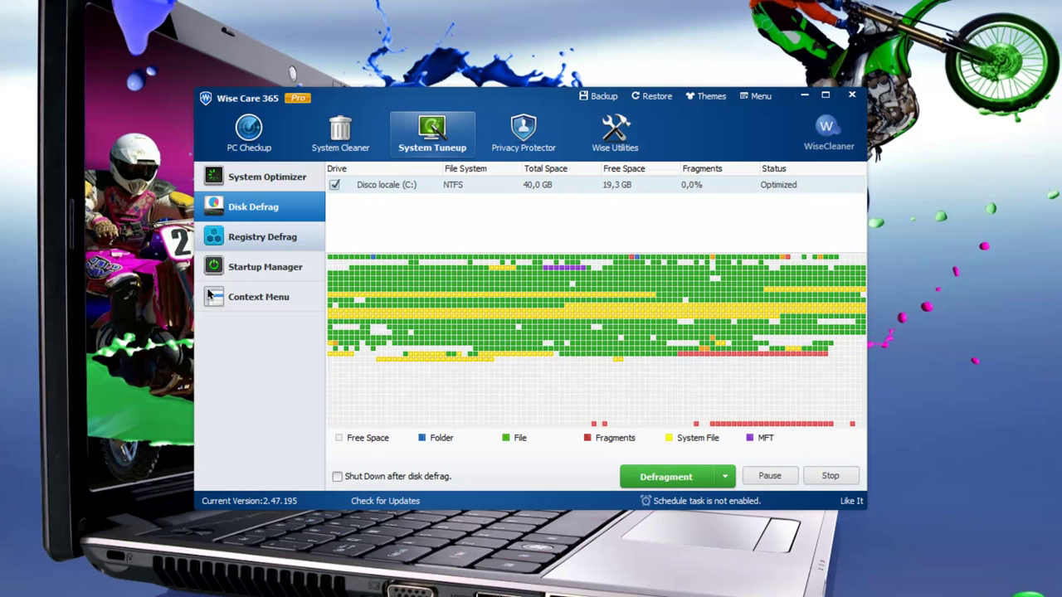
- Analyze the registry hives with Registry Defrag
click(262, 238)
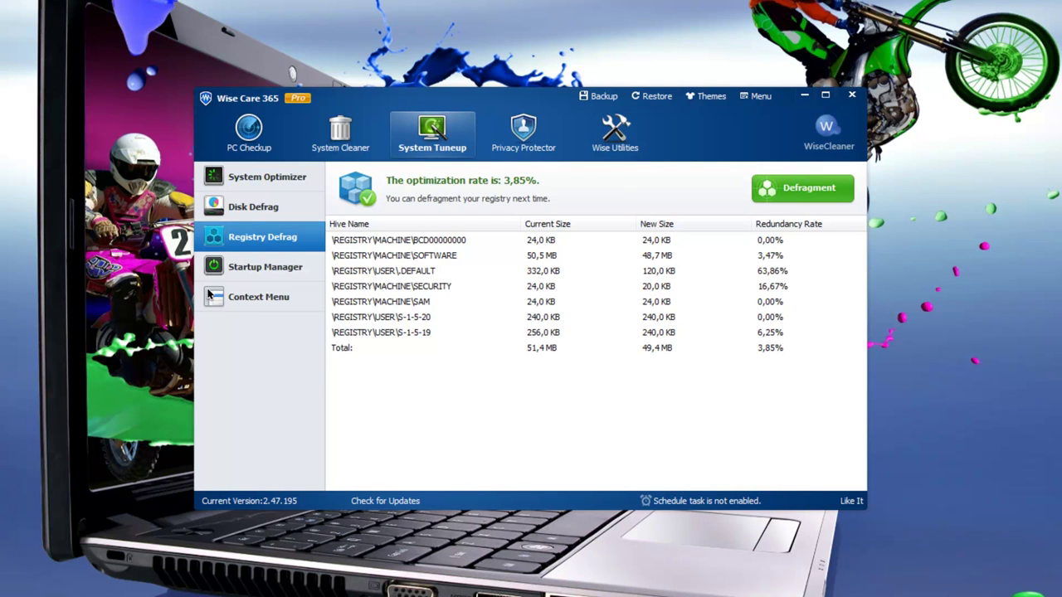
- Turn the Airytec Switch Off startup entry off and back on in the Startup Manager
click(209, 290)
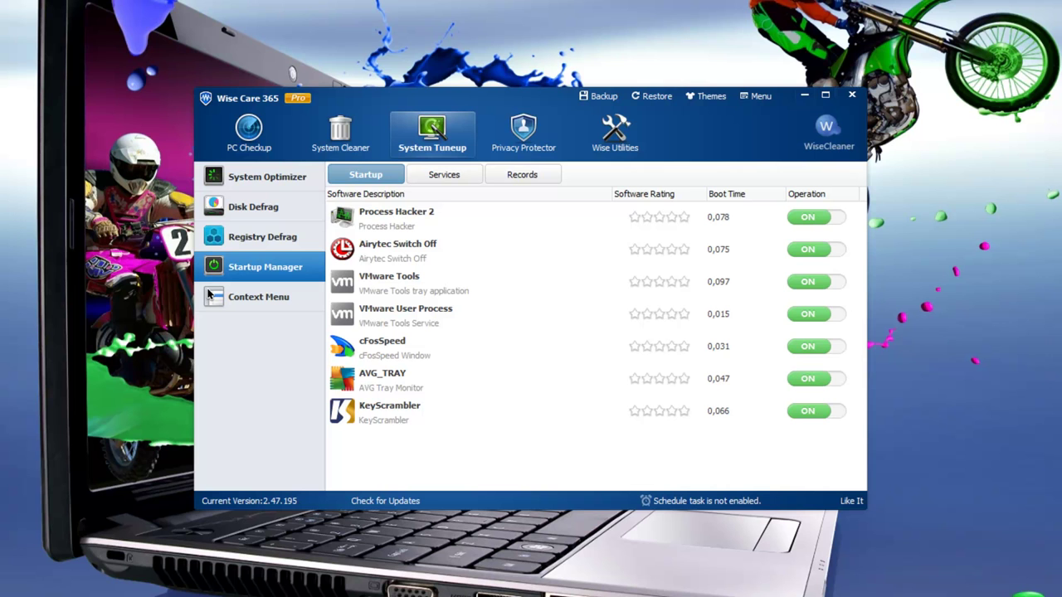
click(817, 250)
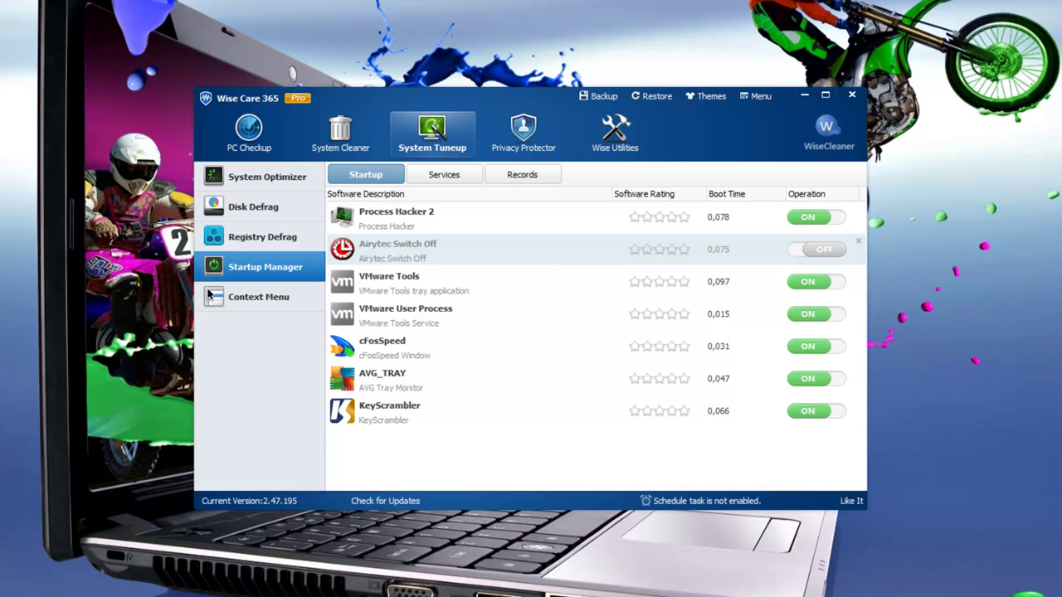
click(816, 249)
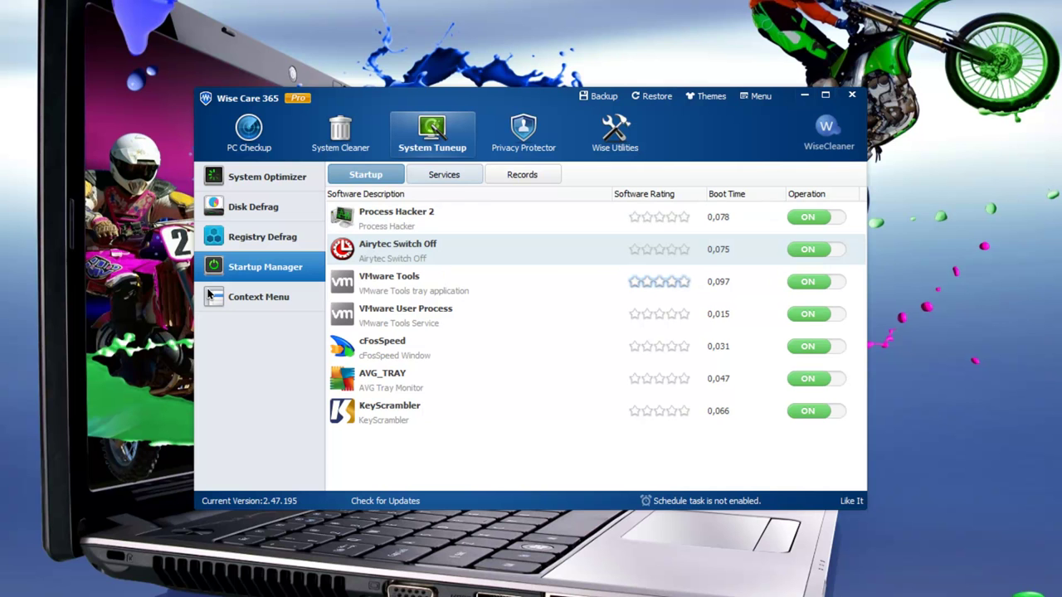
- Examine the full list of services in the Startup Manager with their publishers, boot times and suggestions
click(444, 175)
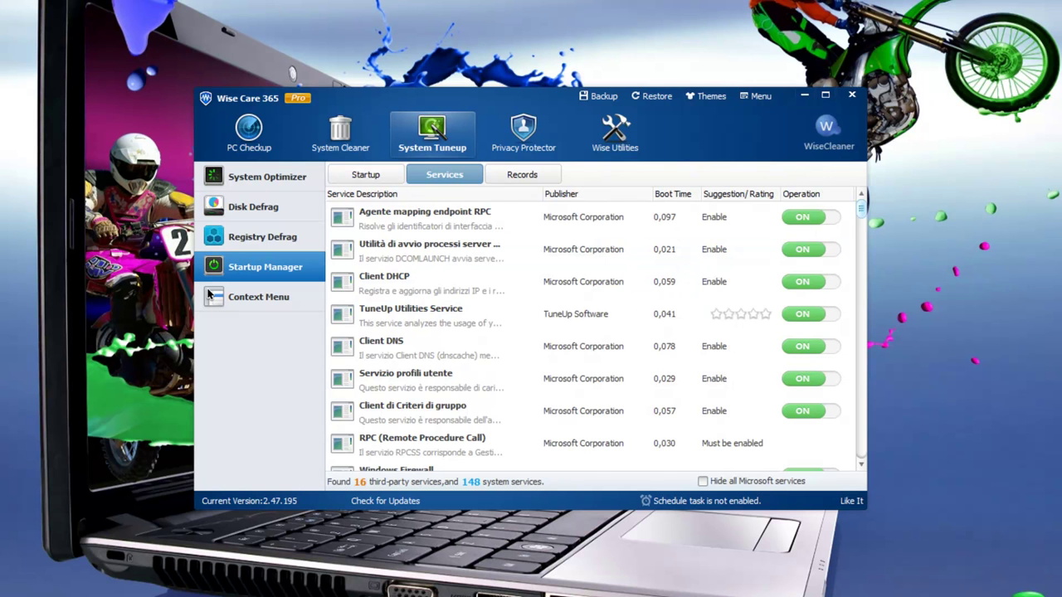
scroll(593, 332, down, 8)
scroll(594, 332, down, 10)
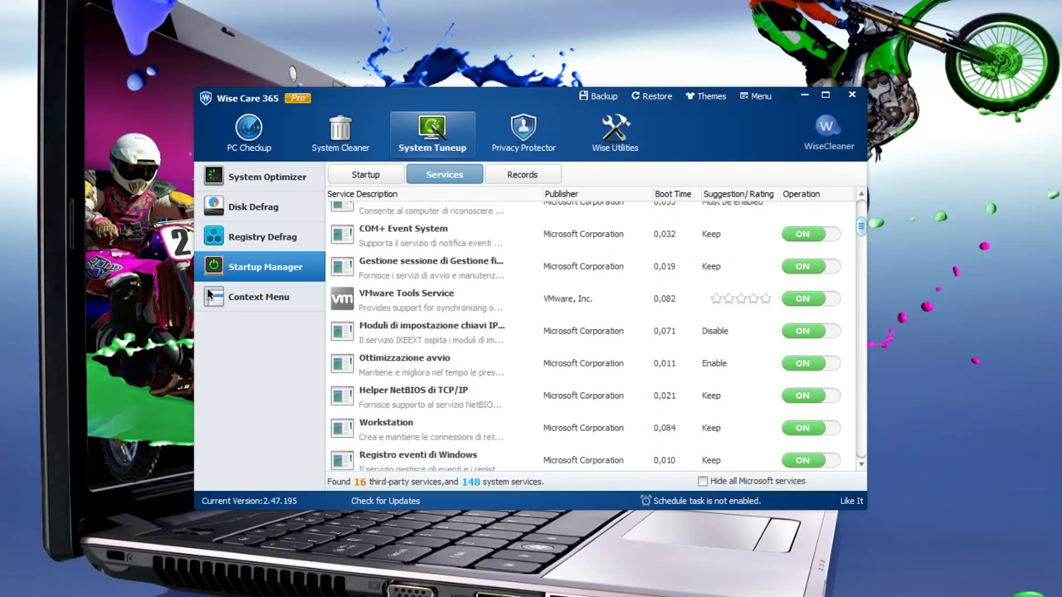
scroll(594, 332, down, 7)
scroll(210, 295, down, 8)
scroll(210, 294, down, 2)
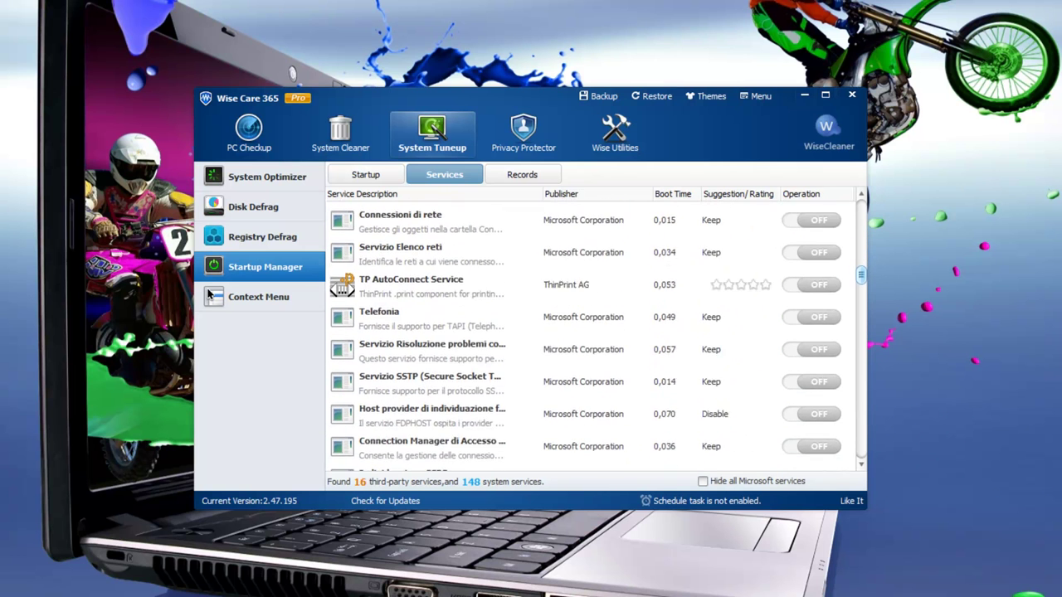
scroll(210, 294, down, 10)
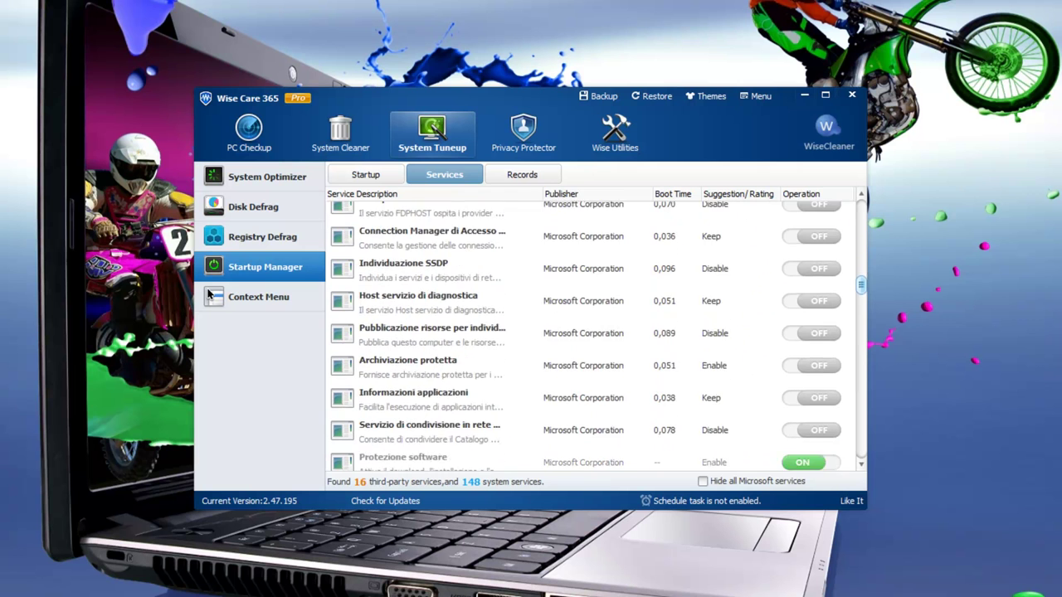
scroll(210, 295, down, 7)
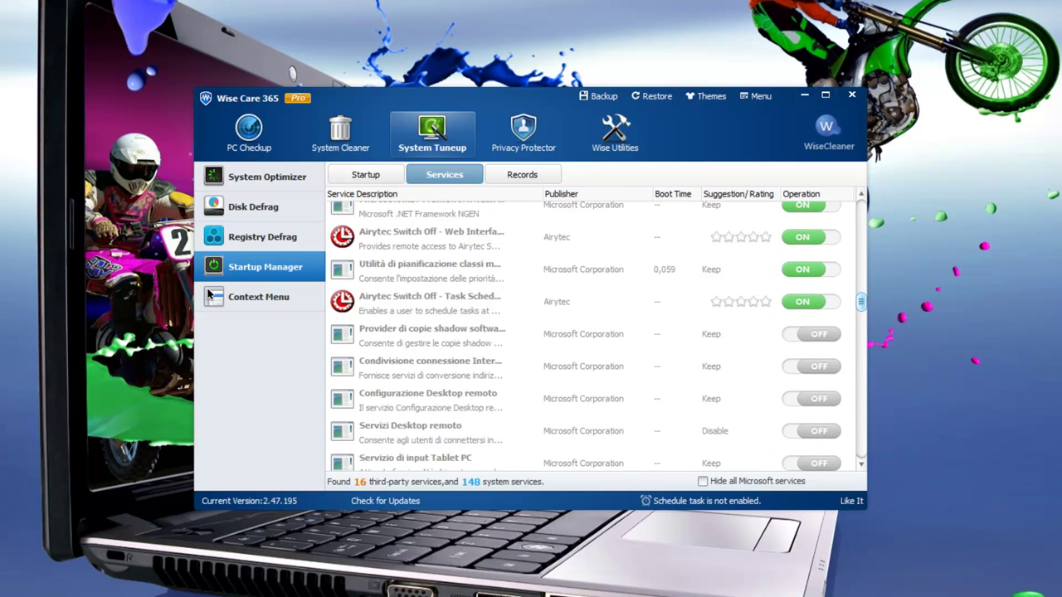
scroll(210, 294, down, 12)
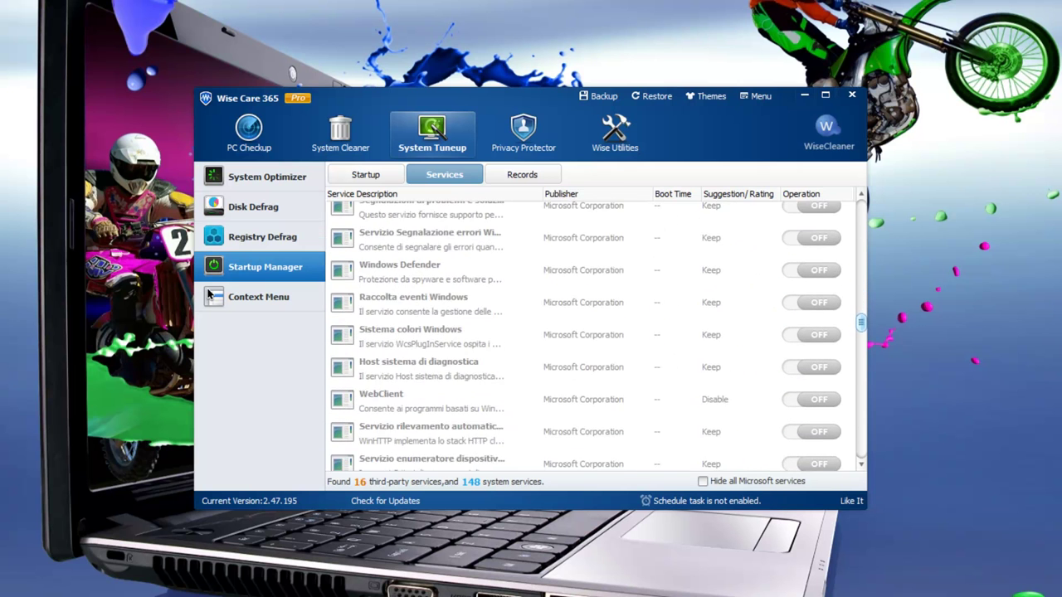
scroll(210, 294, down, 15)
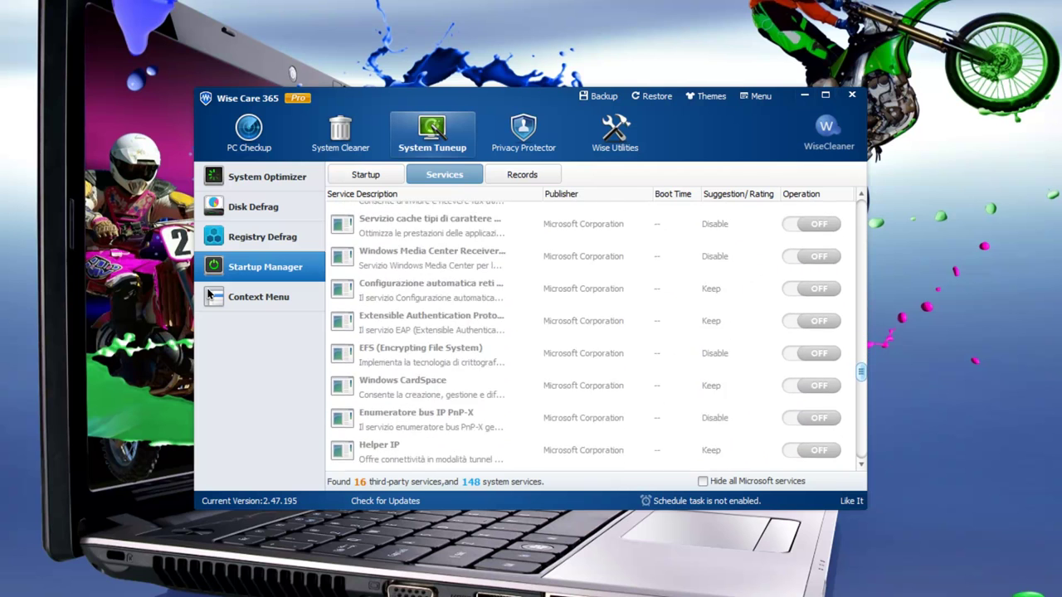
scroll(210, 294, down, 10)
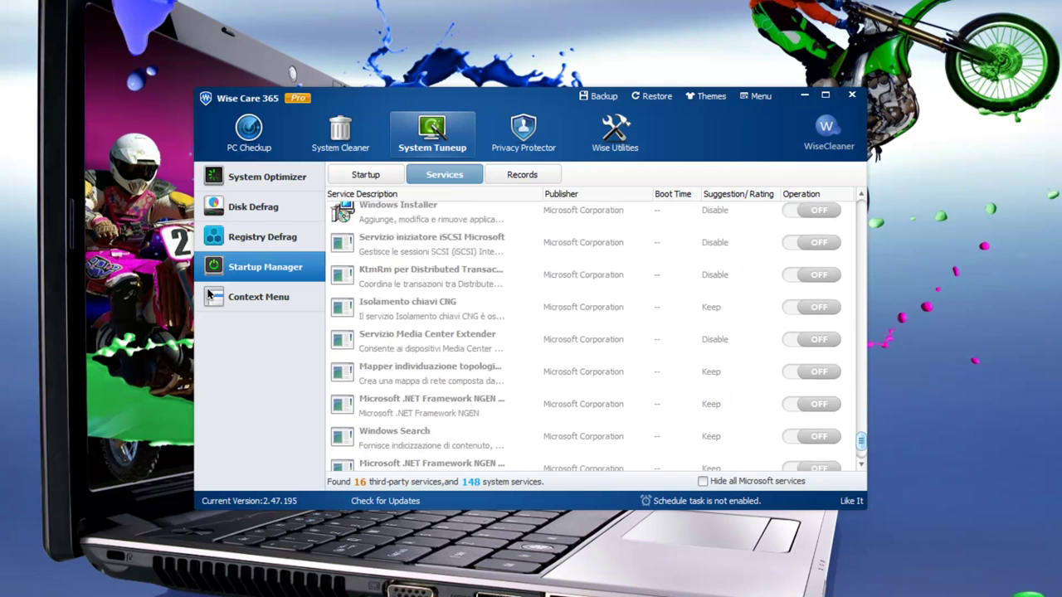
scroll(210, 294, up, 20)
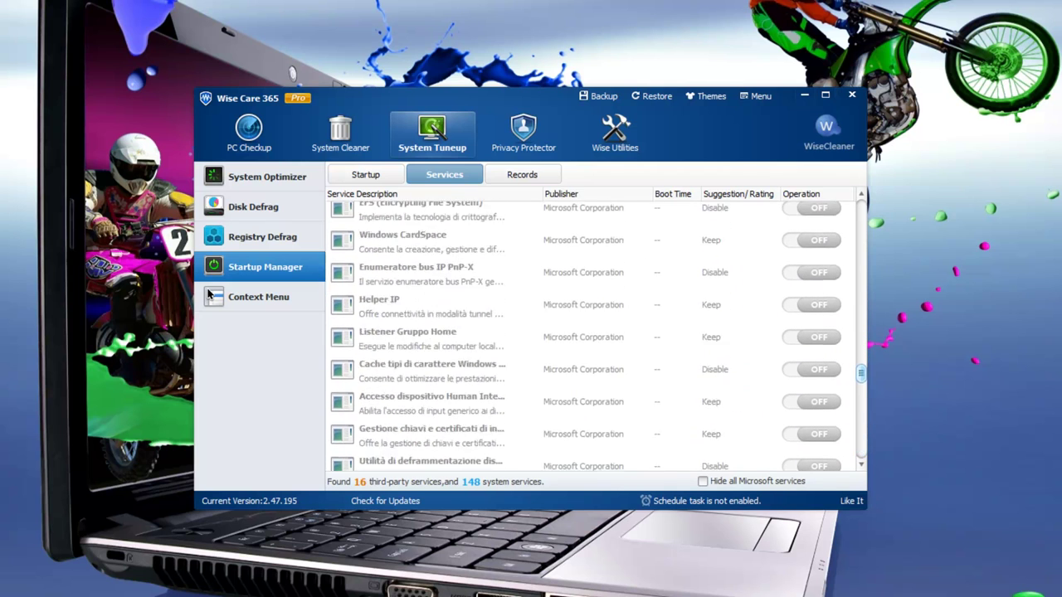
scroll(210, 295, up, 5)
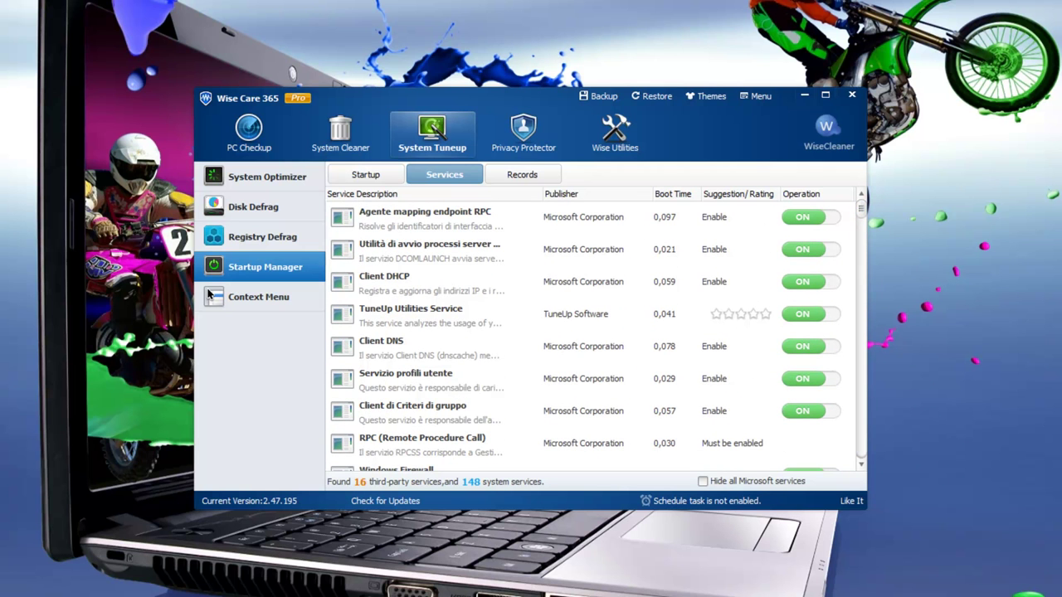
- Check the Startup Manager's records of disabled items and the list of context menu entries
click(523, 174)
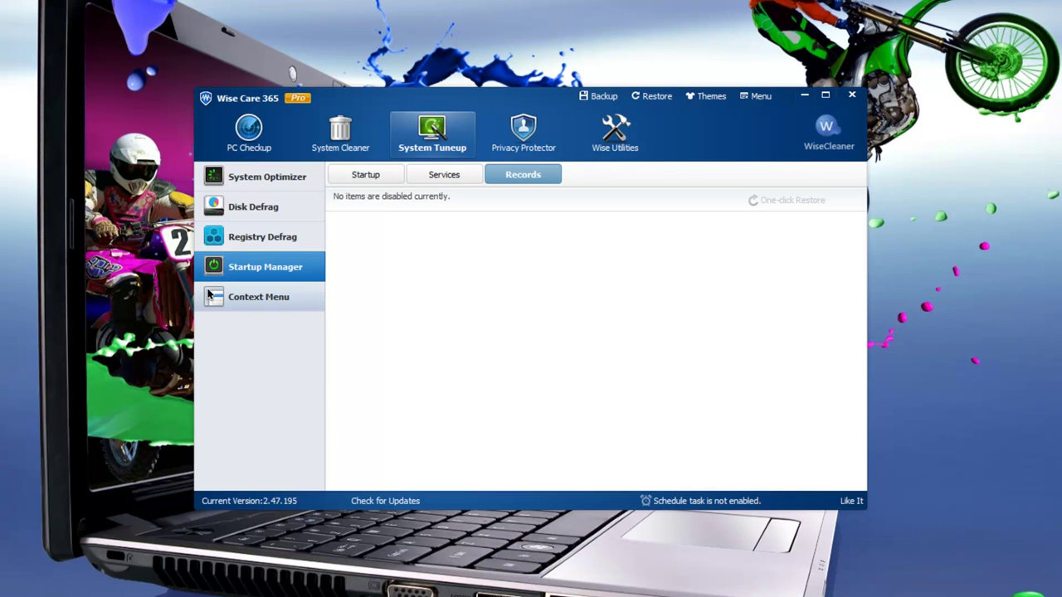
click(209, 295)
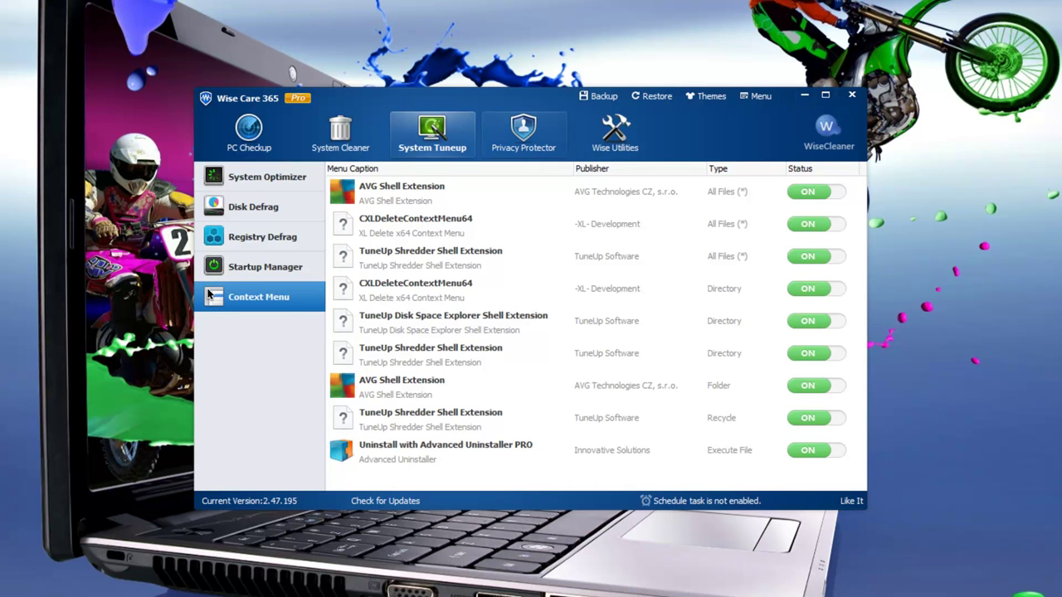
- Clean all listed history categories with the Privacy Eraser in Privacy Protector
click(523, 135)
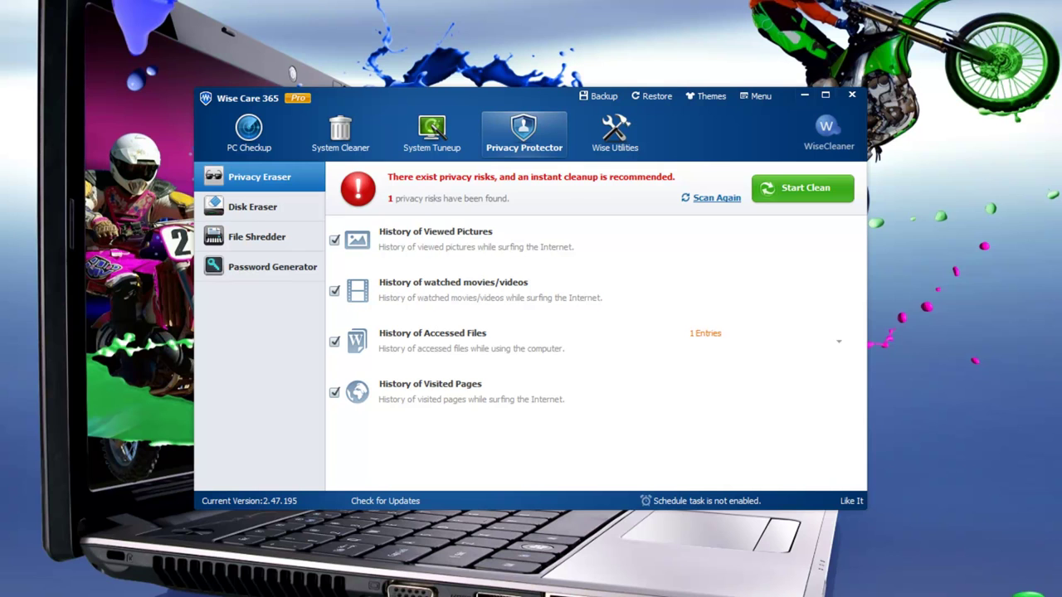
click(802, 188)
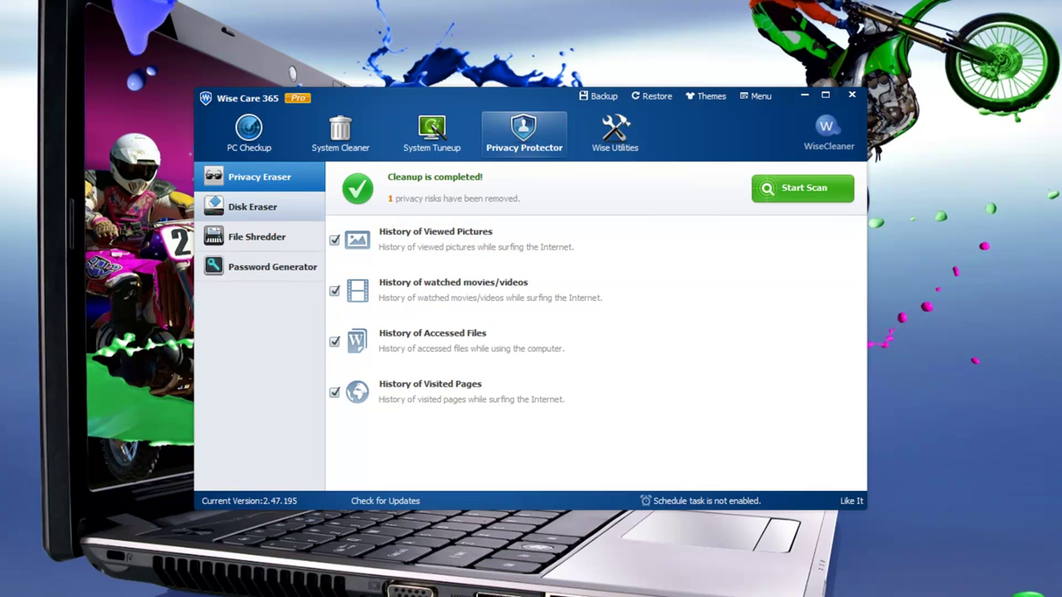
- Choose Random Data 1 pass (Recommended) as the security method in Disk Eraser
click(253, 207)
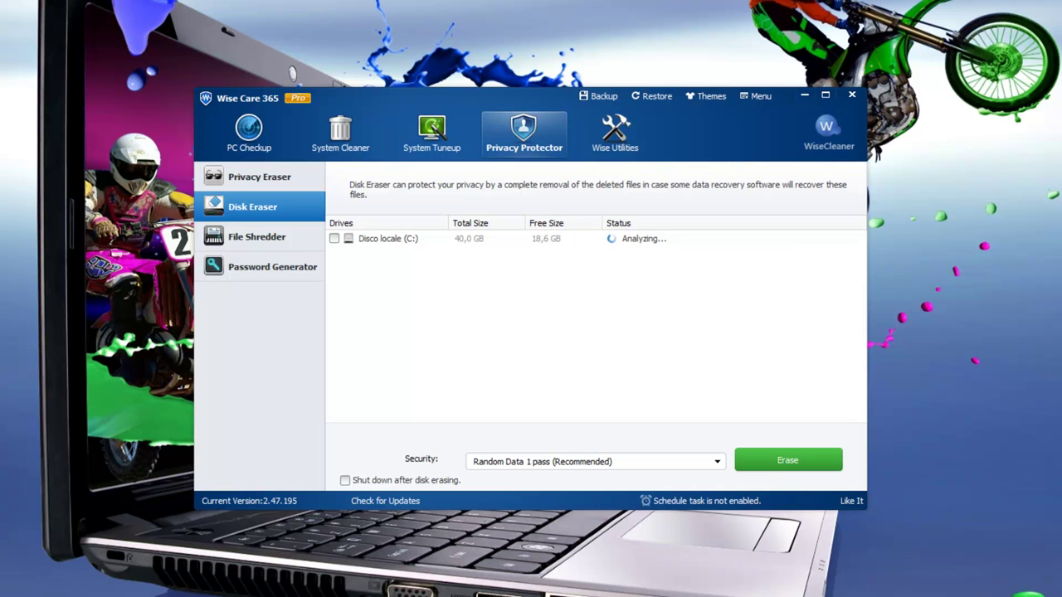
click(717, 463)
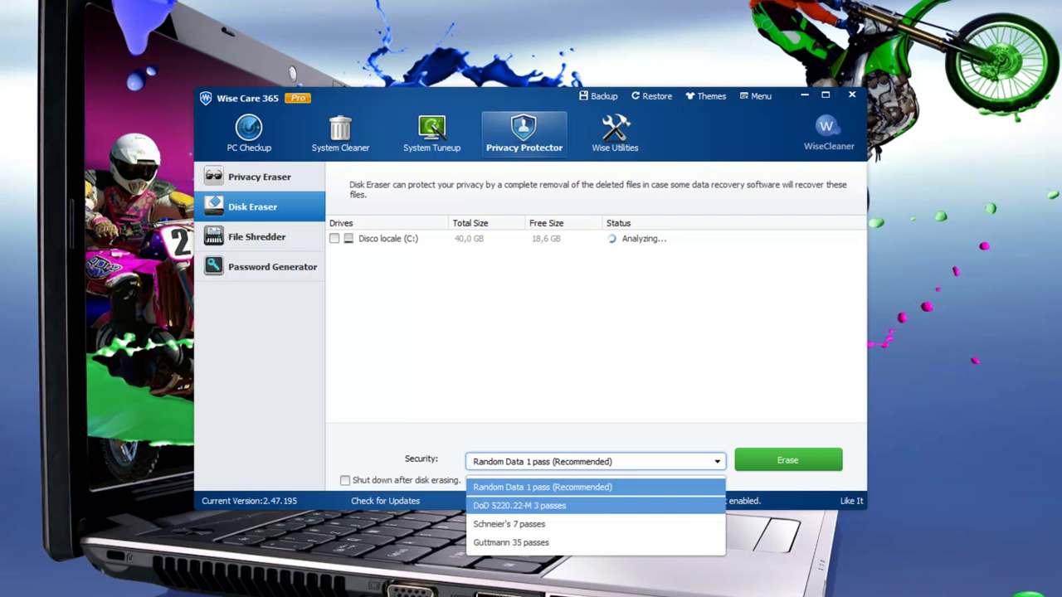
click(581, 488)
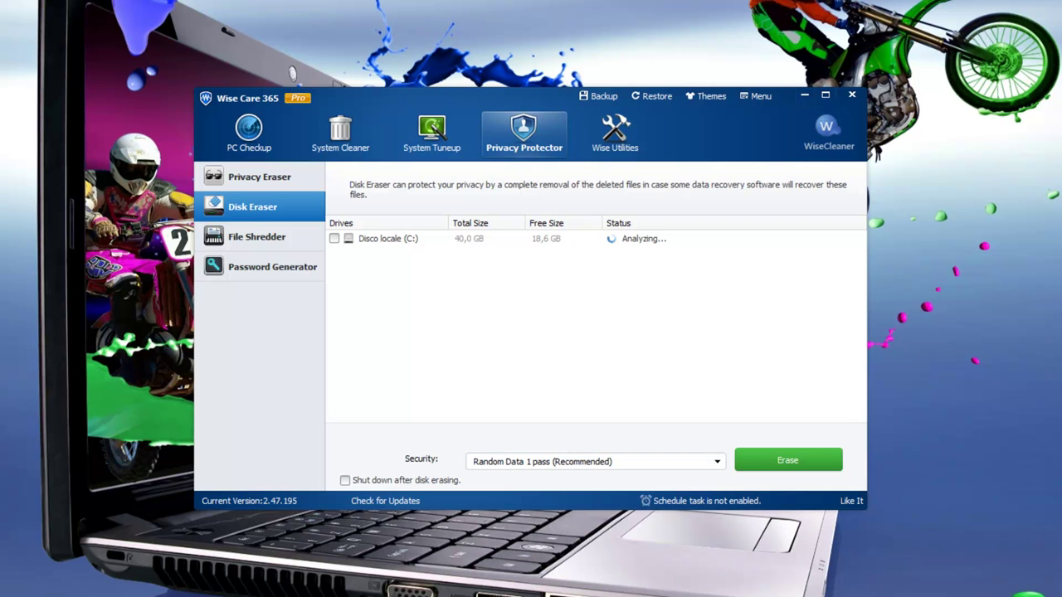
- Add the file capture-1 from the Documents library to File Shredder and shred it
click(257, 238)
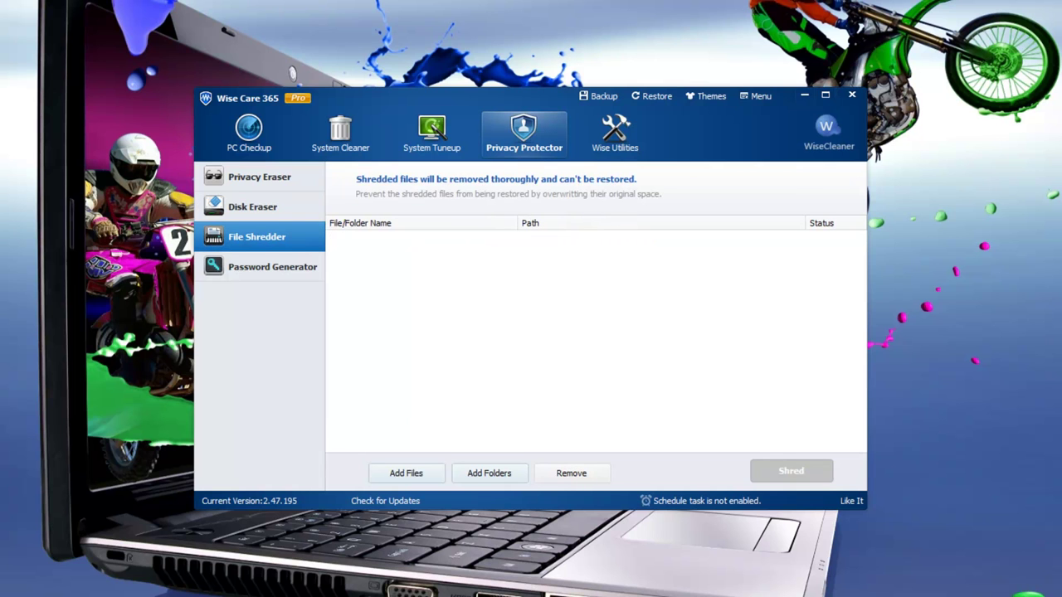
click(406, 473)
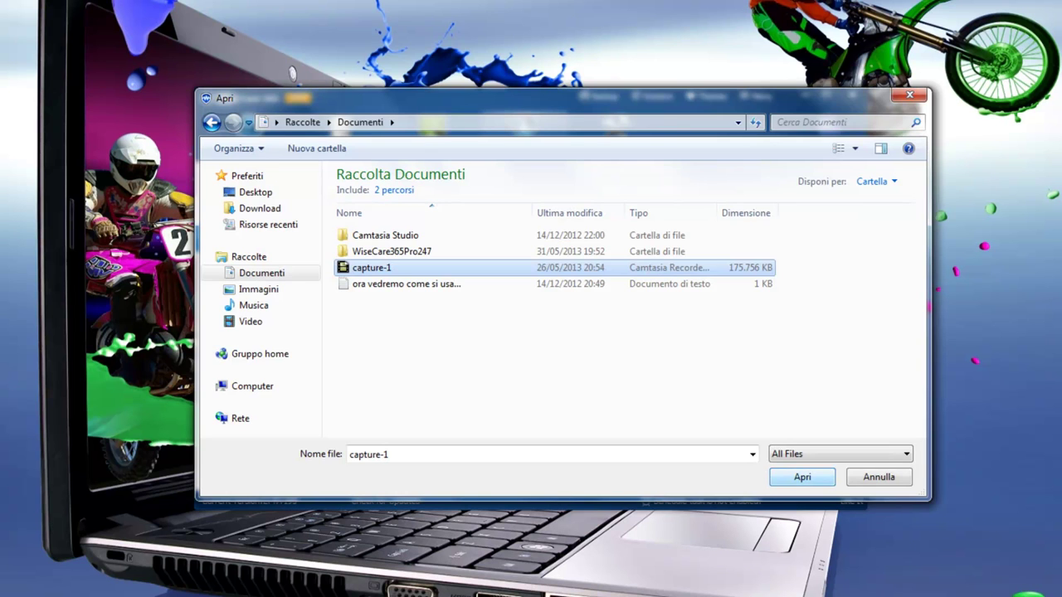
click(802, 477)
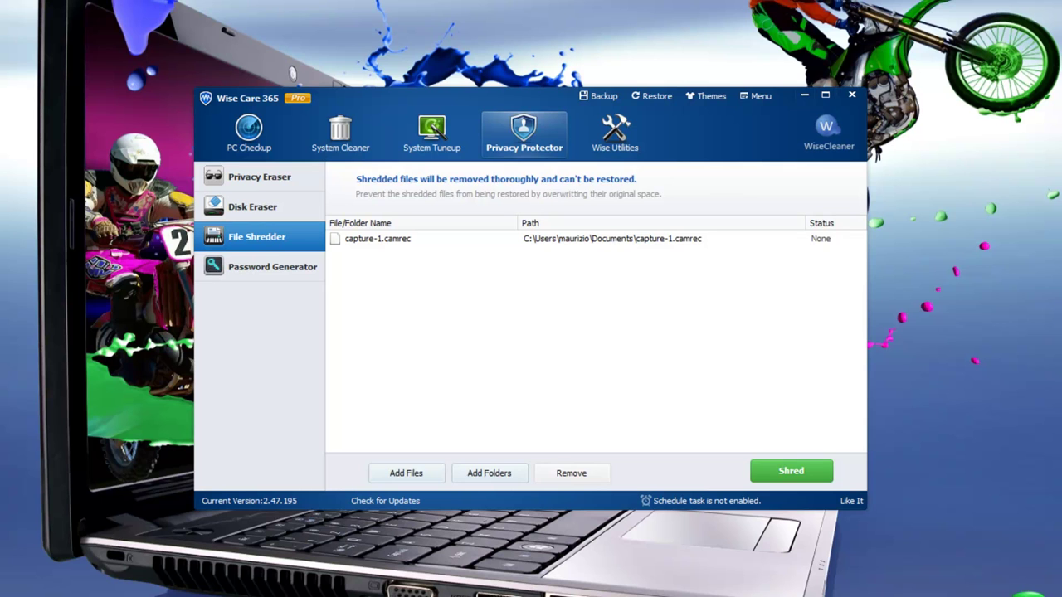
click(792, 471)
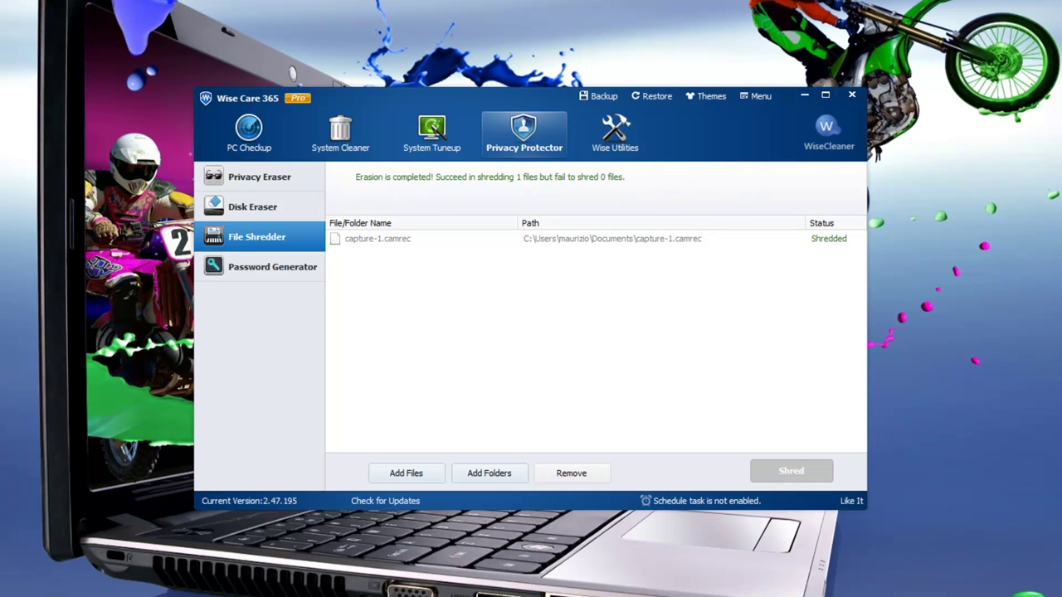
- Generate a 30-character password in Password Generator using digits, lower case, upper case and special characters
click(266, 266)
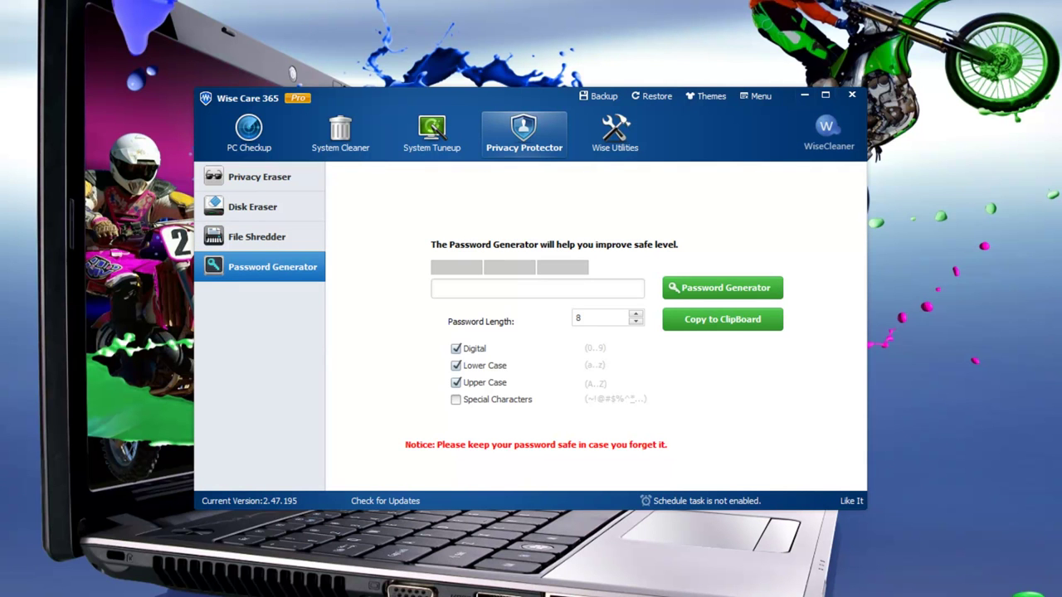
click(456, 400)
click(636, 314)
click(636, 313)
click(636, 314)
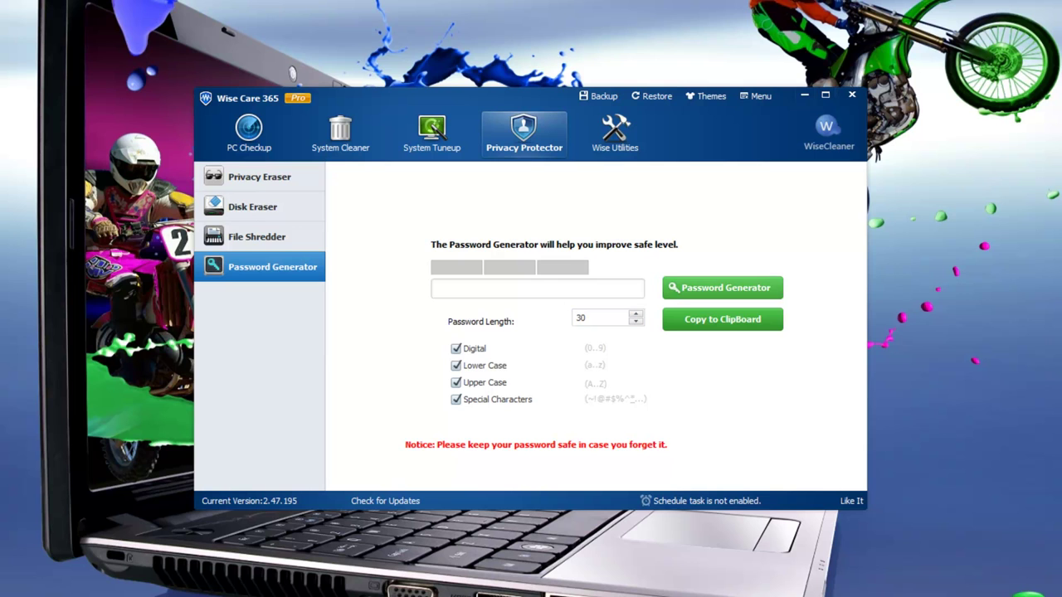
click(723, 288)
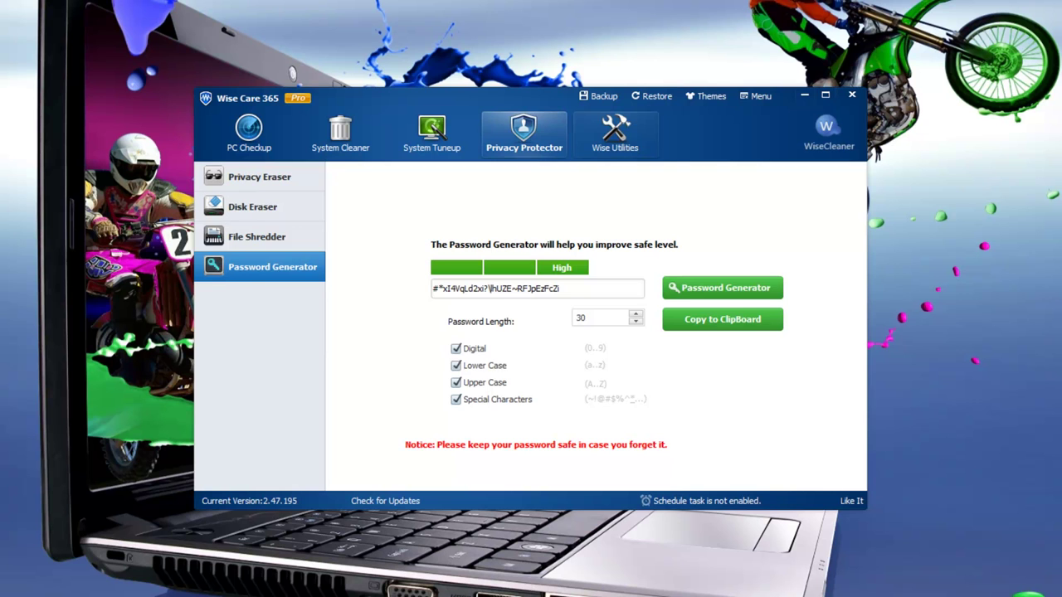
- View the tools offered in Wise Utilities and return to the PC Checkup page
click(614, 133)
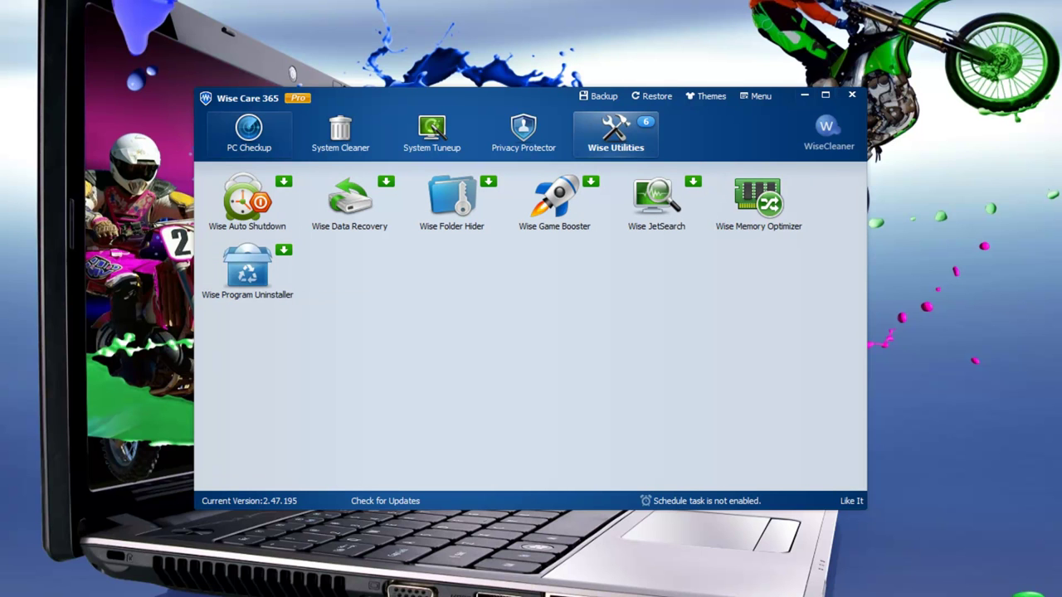
click(248, 133)
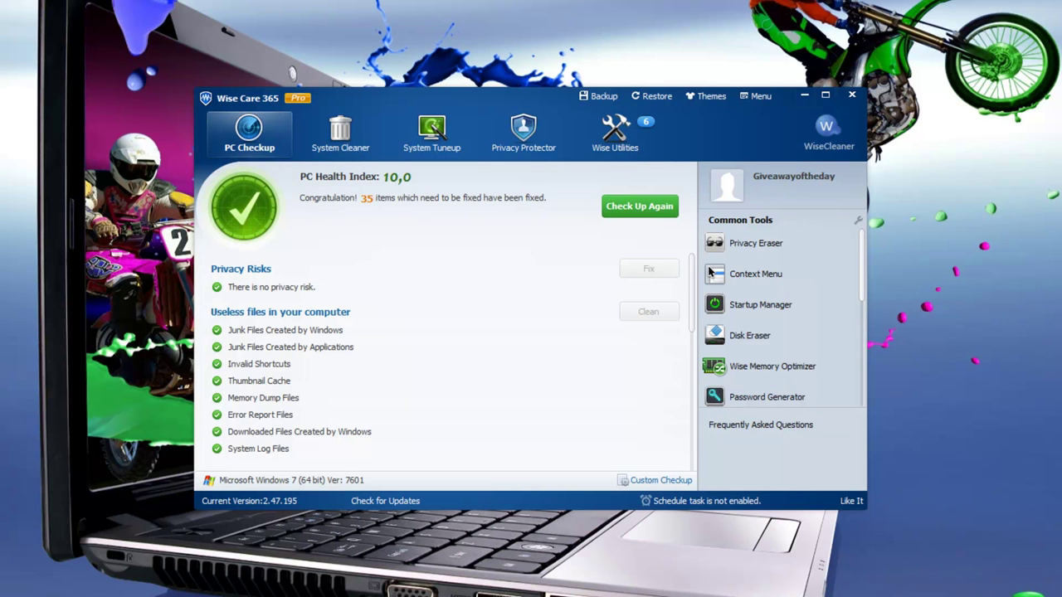
- Open Wise Memory Optimizer from the common tools and enable running it when Windows starts in its settings
scroll(710, 272, down, 2)
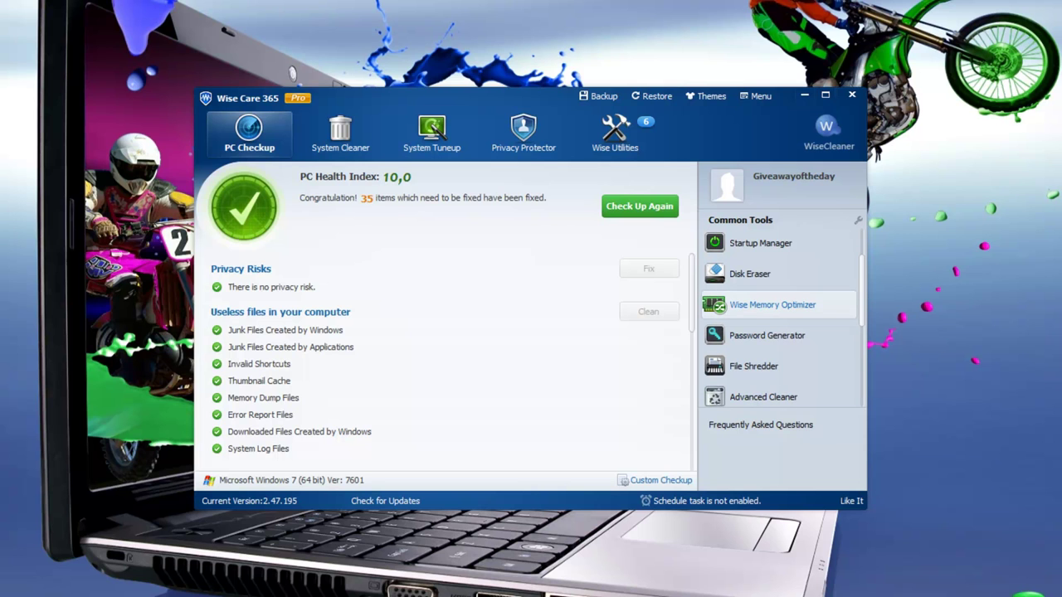
click(771, 304)
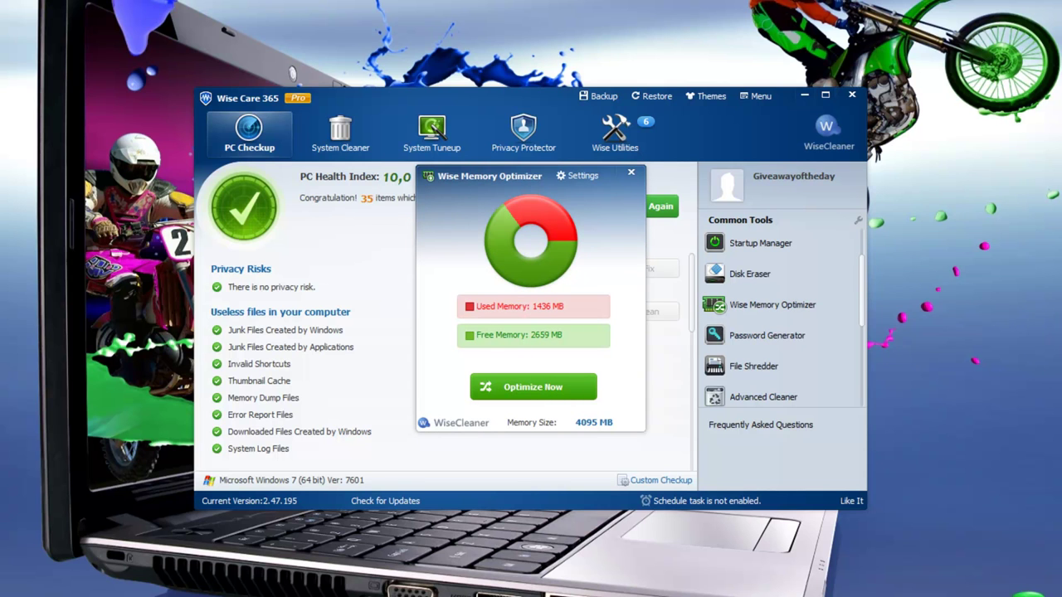
click(582, 176)
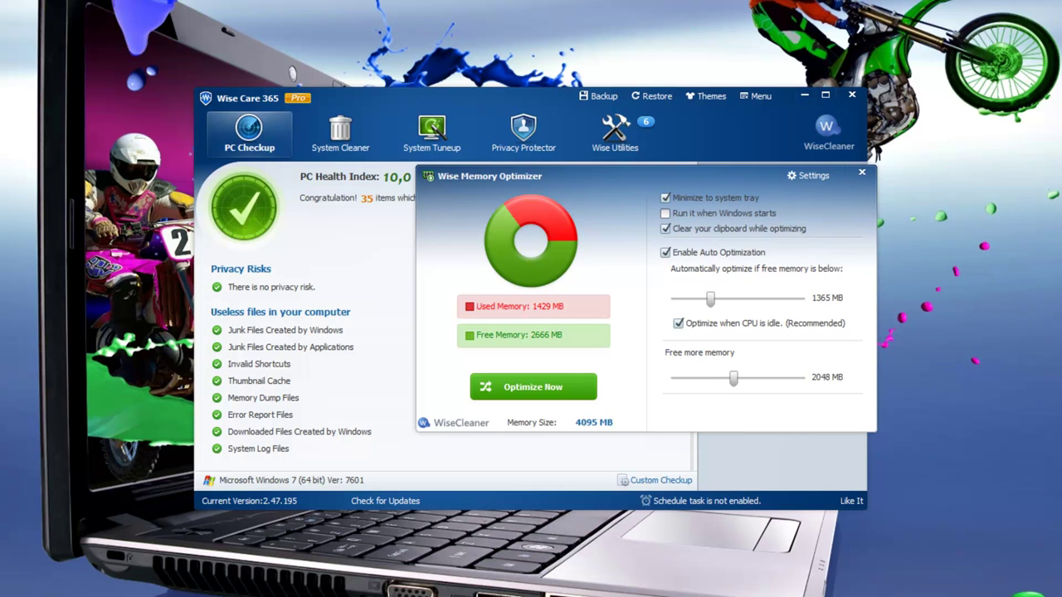
click(665, 214)
click(809, 175)
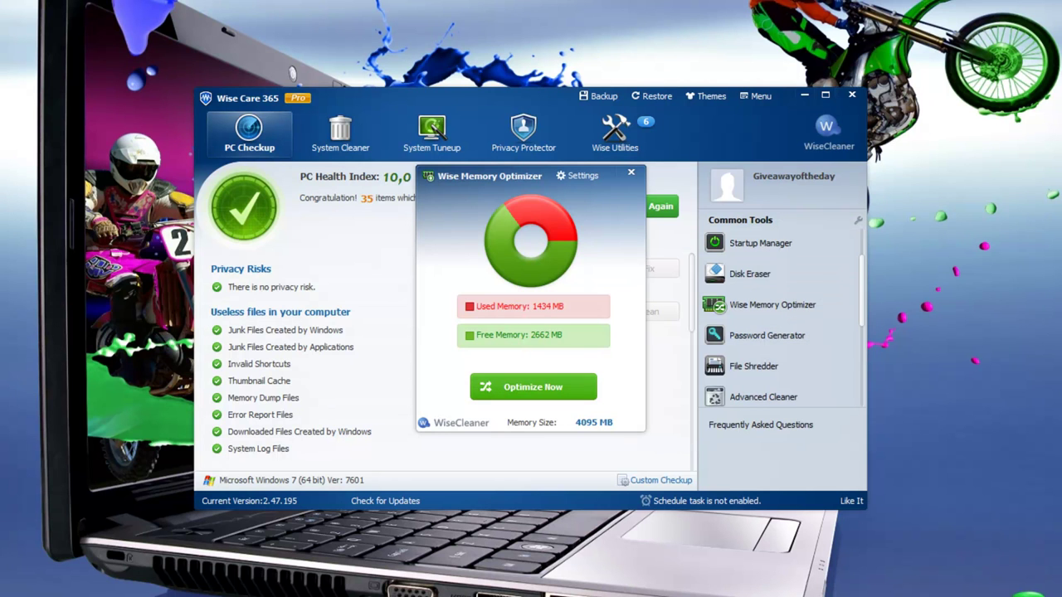
- Optimize the memory with Wise Memory Optimizer and close it
click(534, 388)
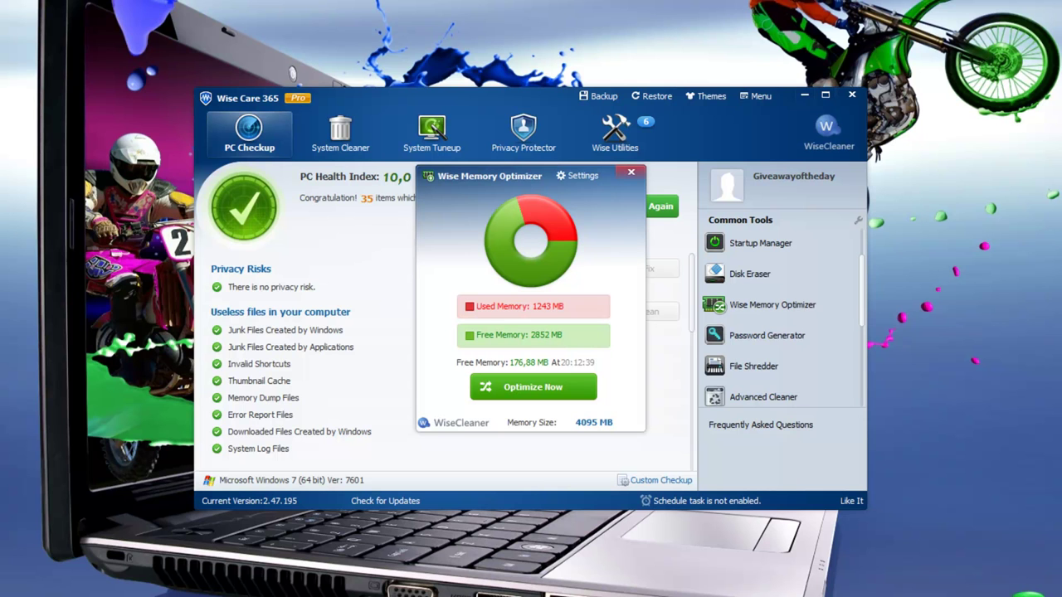
click(630, 172)
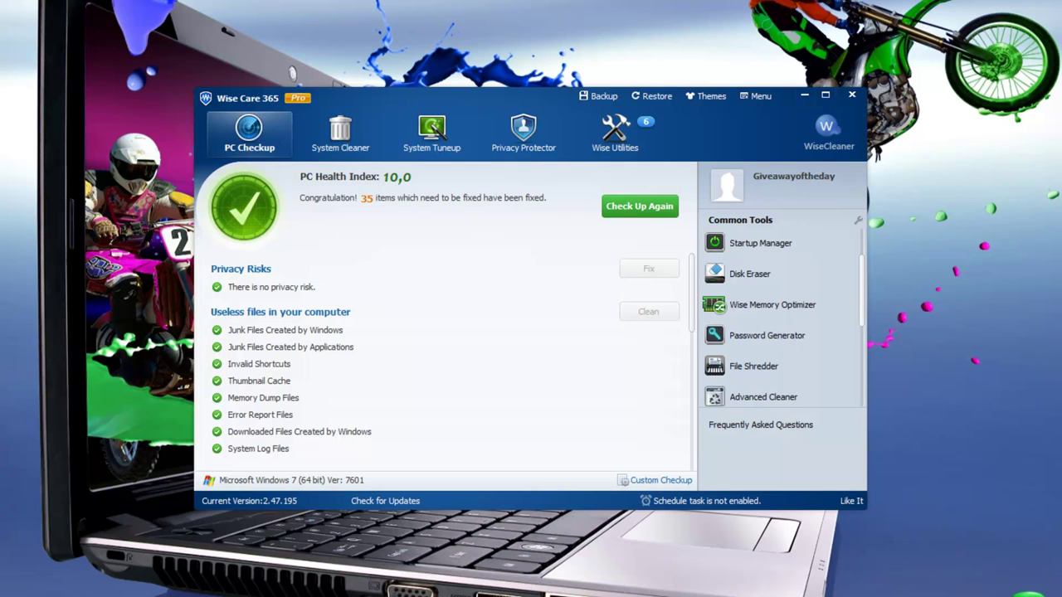
- Look through the common tools list, view the available backup options and close the Backup dialog
scroll(780, 317, down, 10)
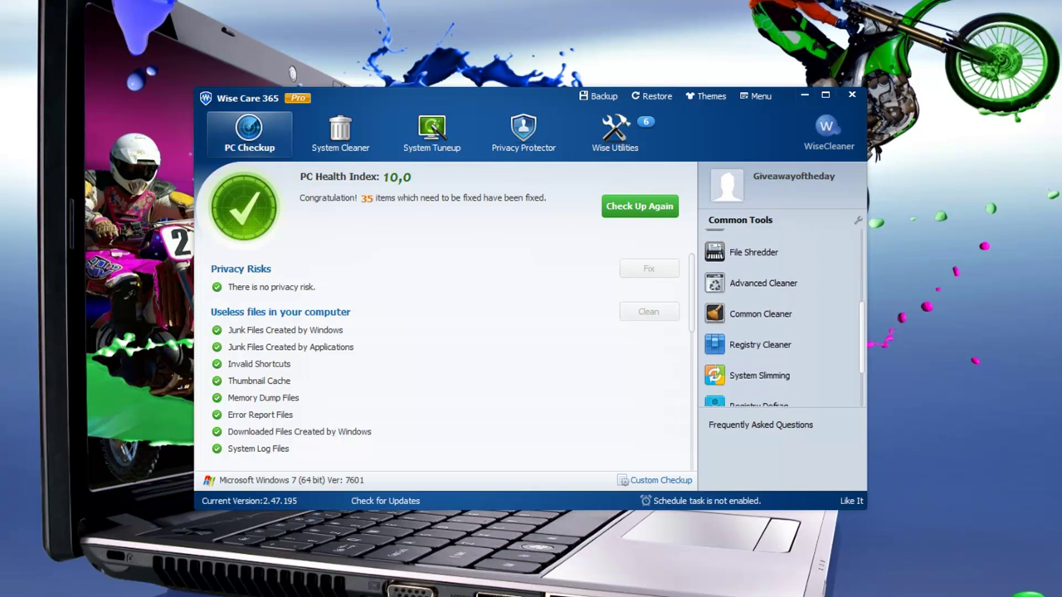
scroll(784, 318, down, 1)
scroll(709, 273, up, 5)
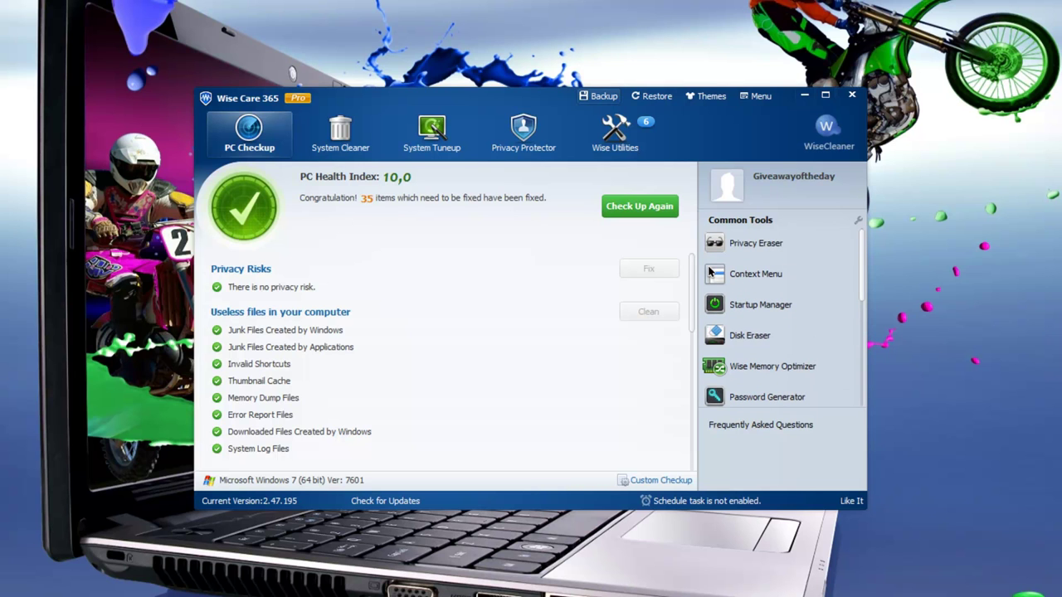
click(598, 96)
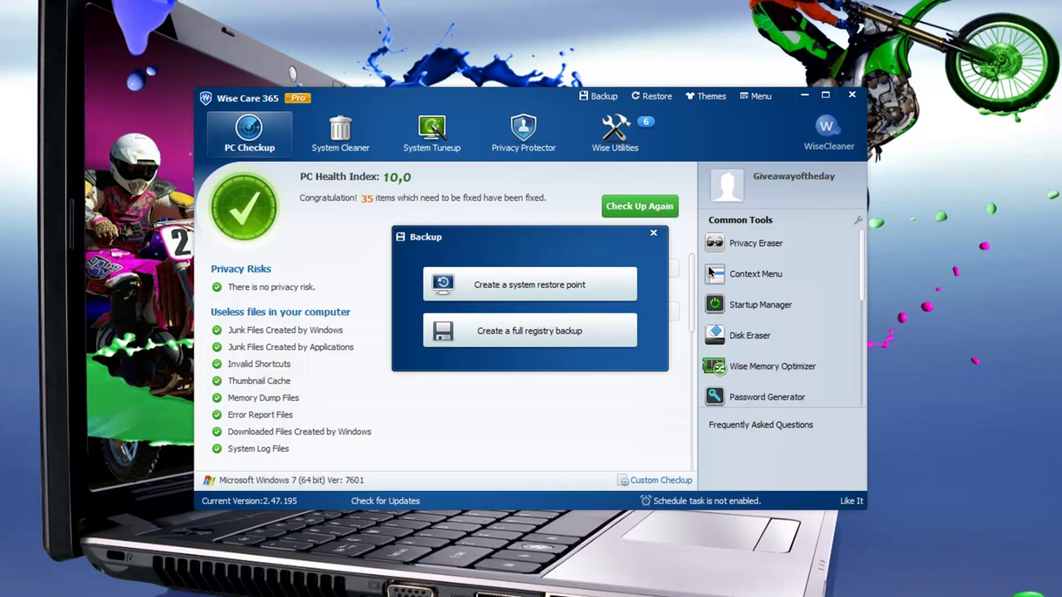
click(653, 233)
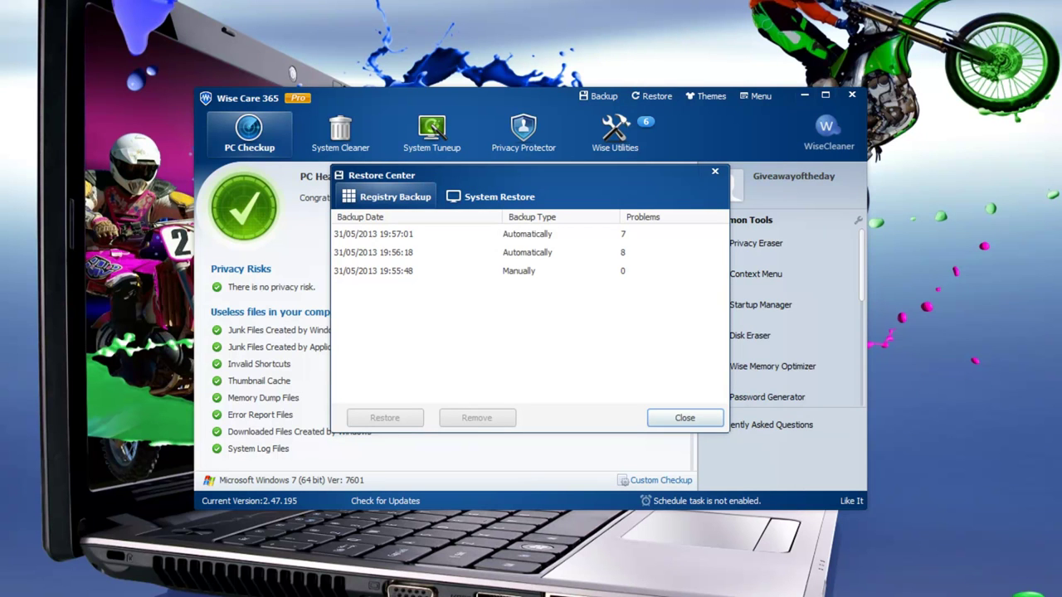
- Review the registry backups and system restore points in Restore Center and close it without restoring
click(398, 234)
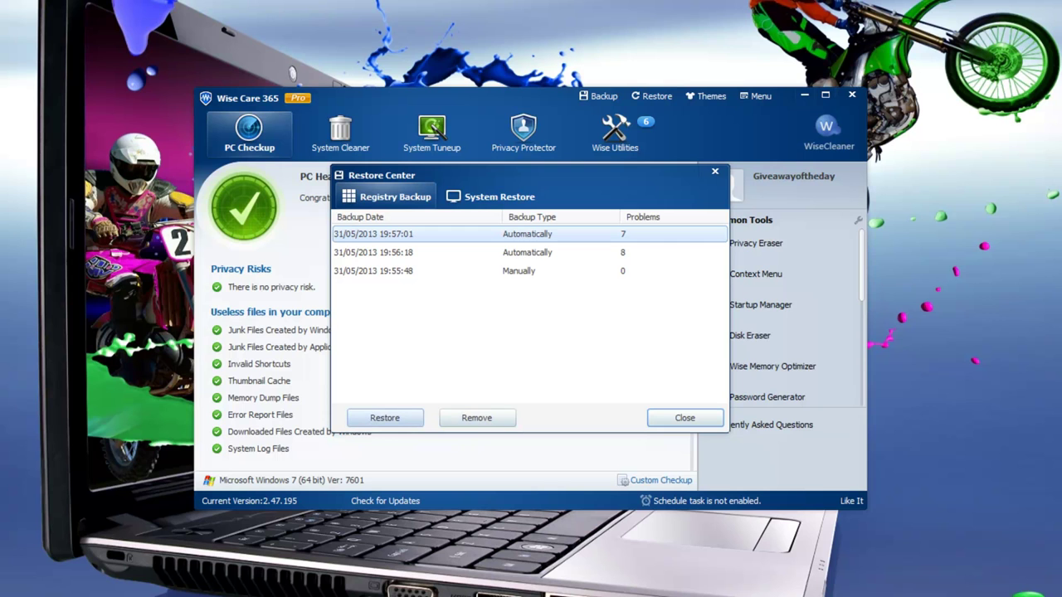
click(491, 197)
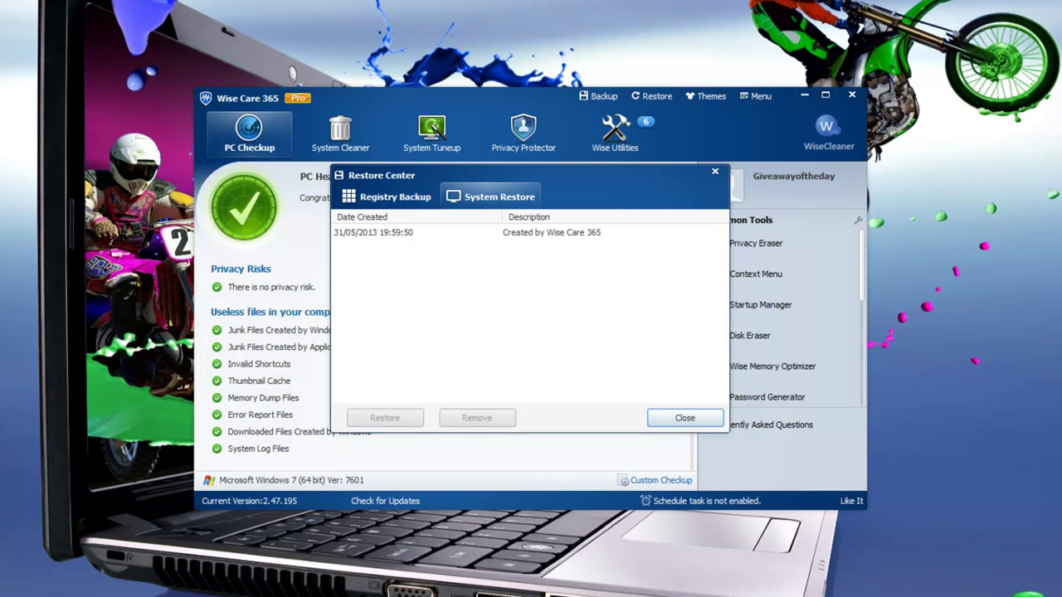
click(403, 233)
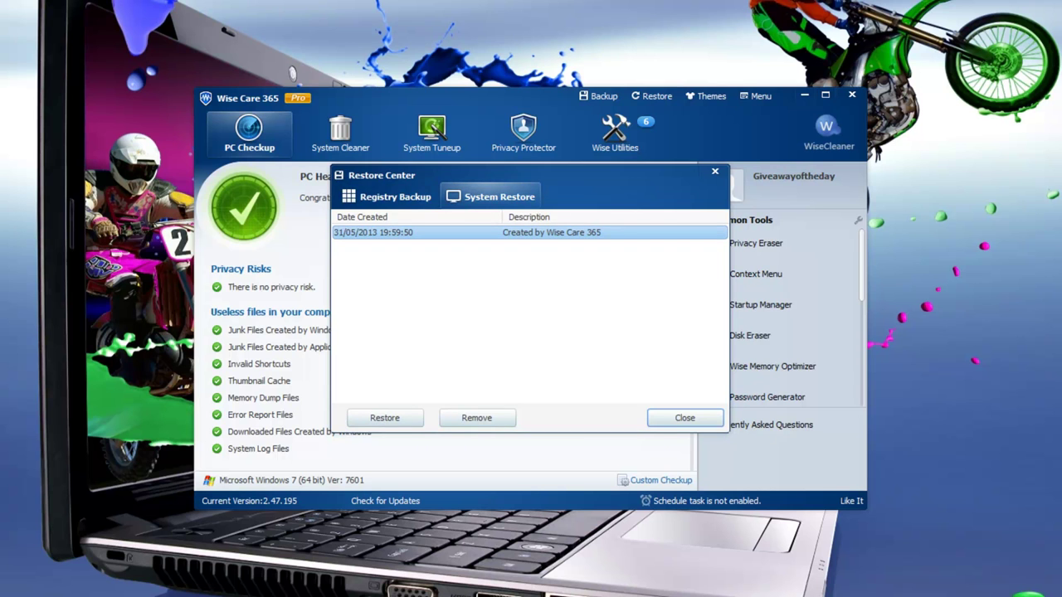
click(685, 418)
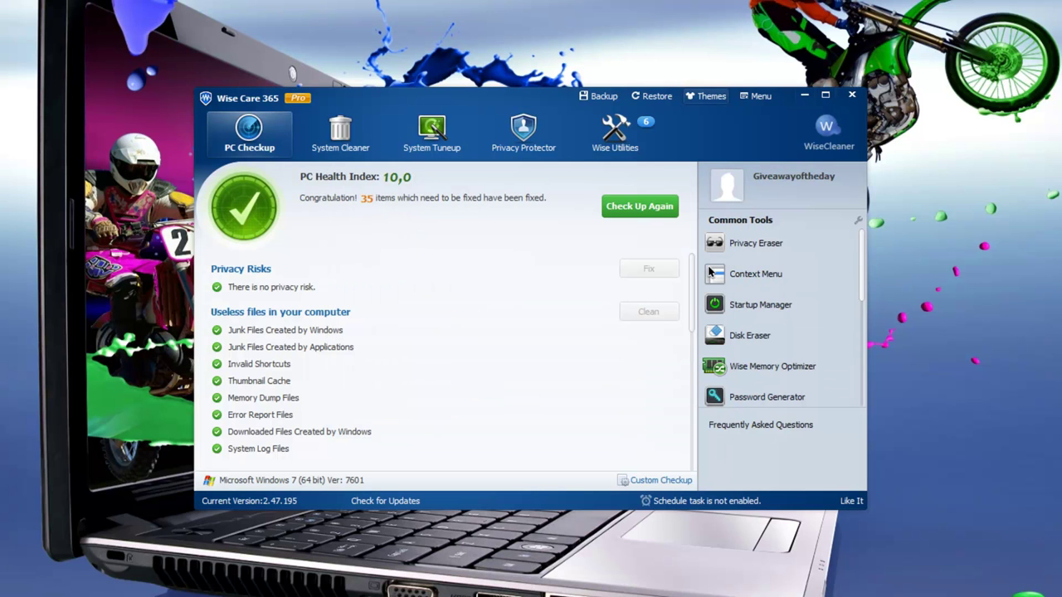
- Browse the additional themes, try the Happy dog theme and switch back to the default theme
click(706, 95)
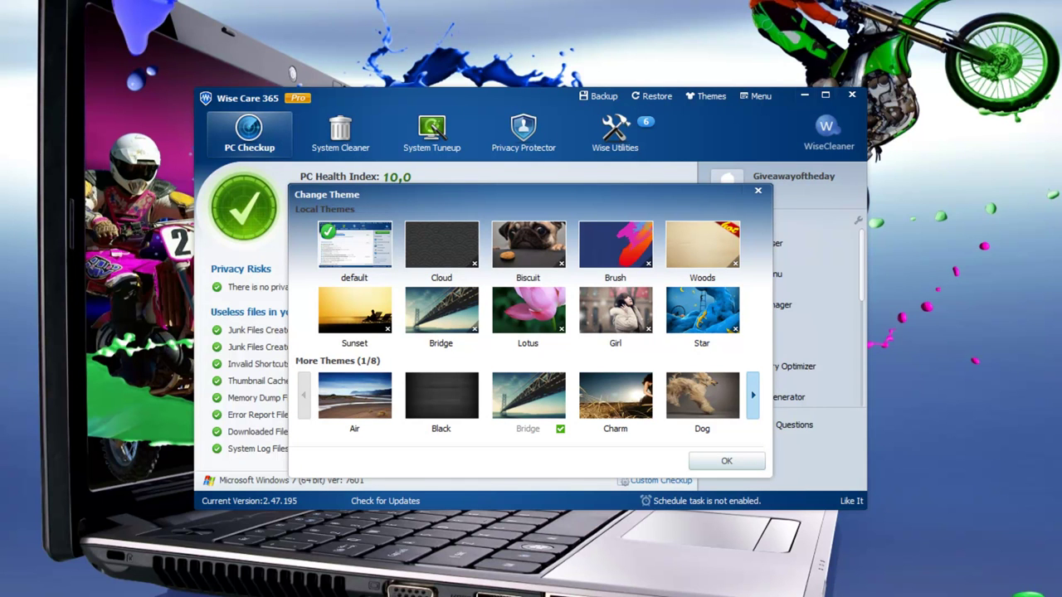
click(752, 395)
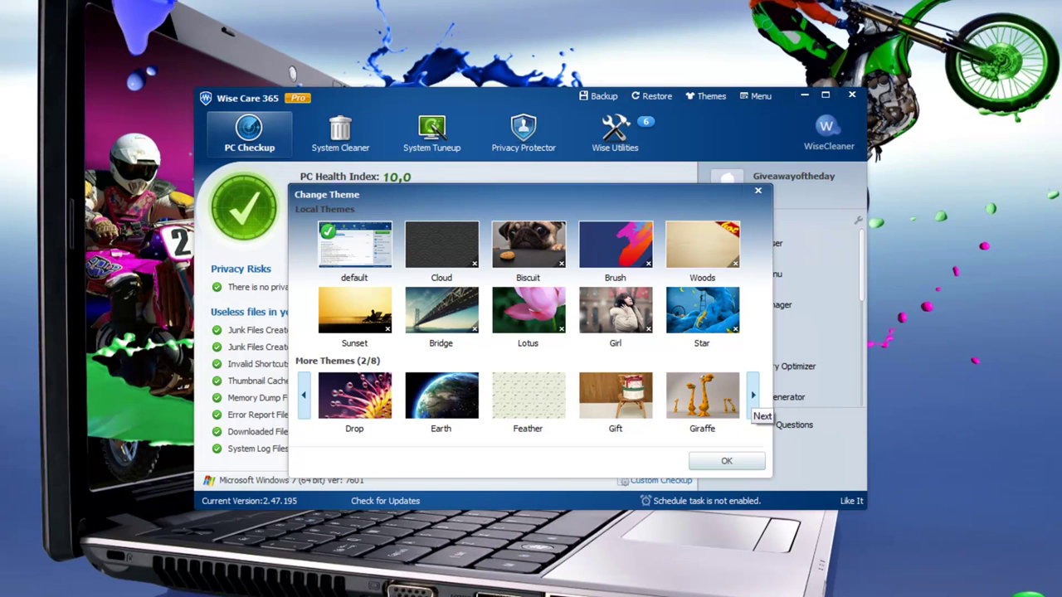
click(753, 395)
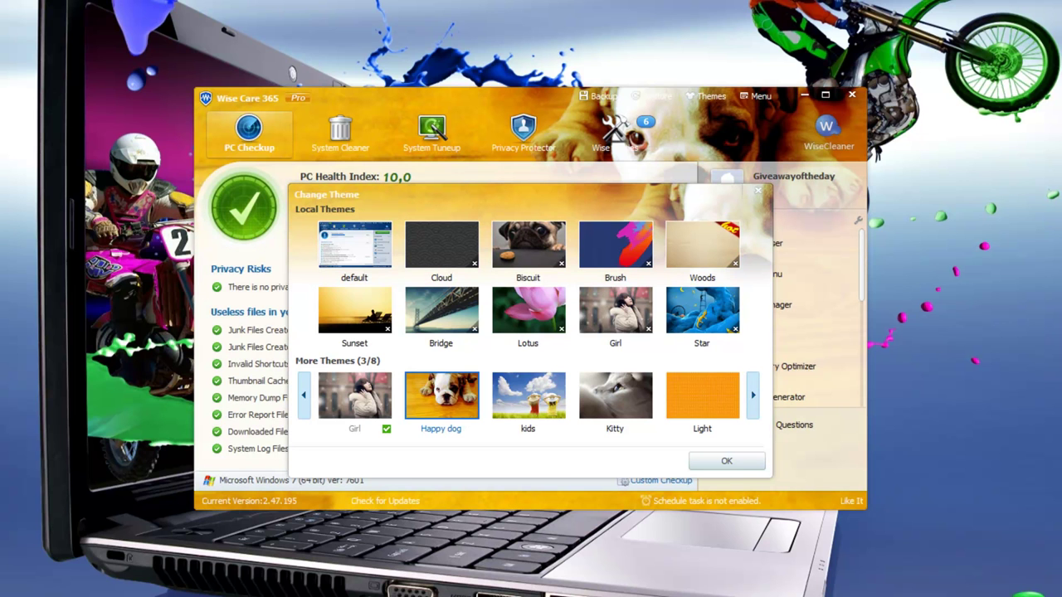
click(355, 245)
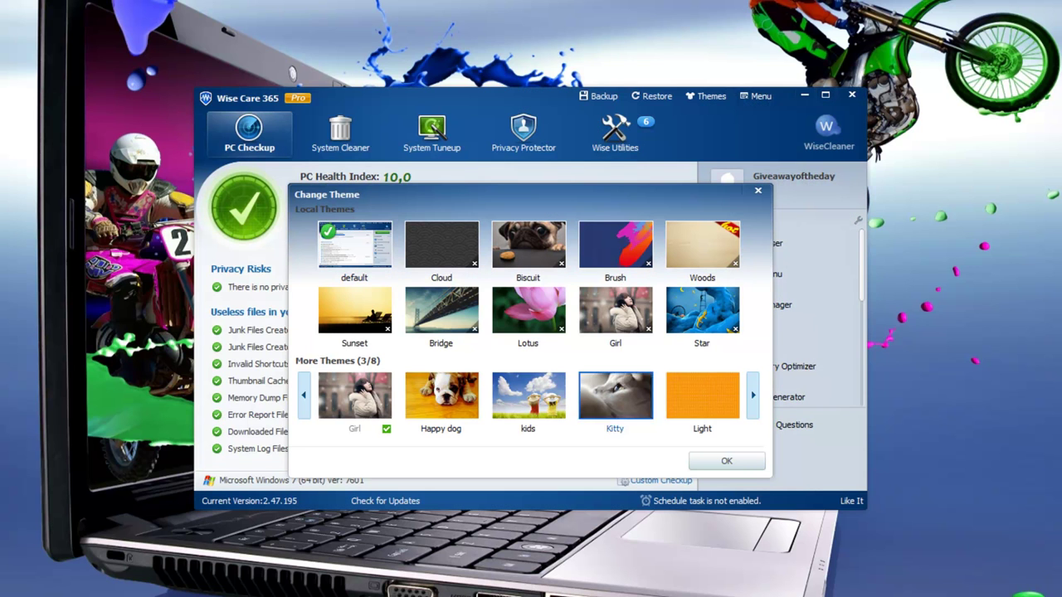
click(727, 461)
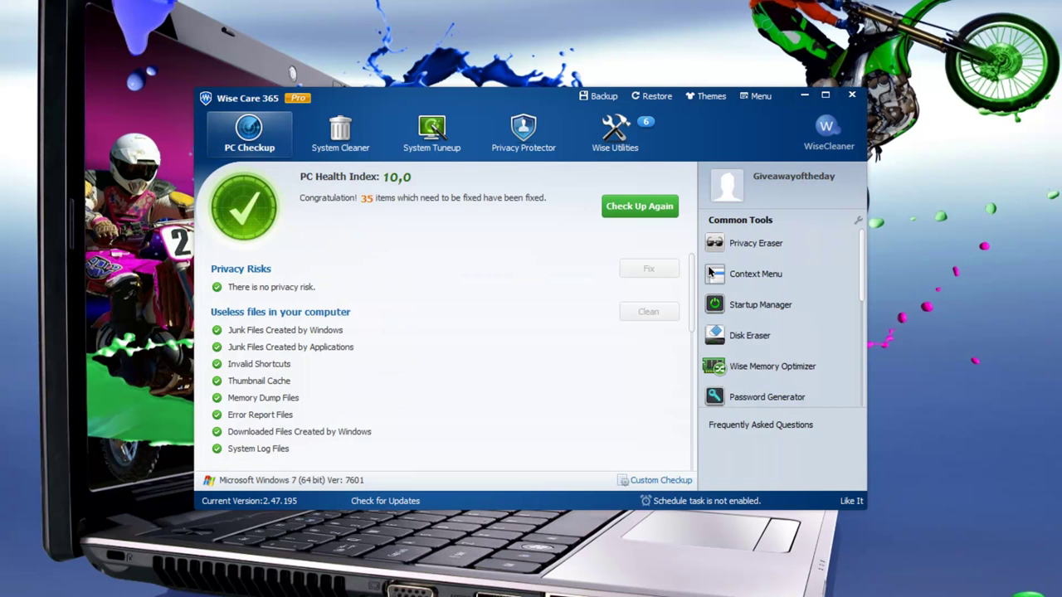
- Open the online help, look through its index and welcome page, and close the browser
click(764, 96)
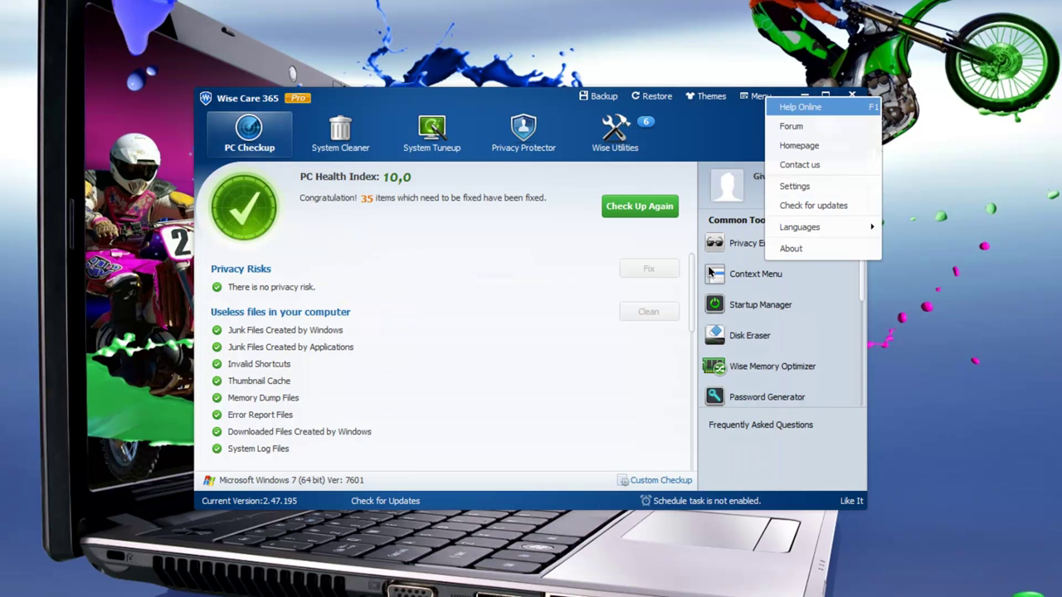
click(801, 107)
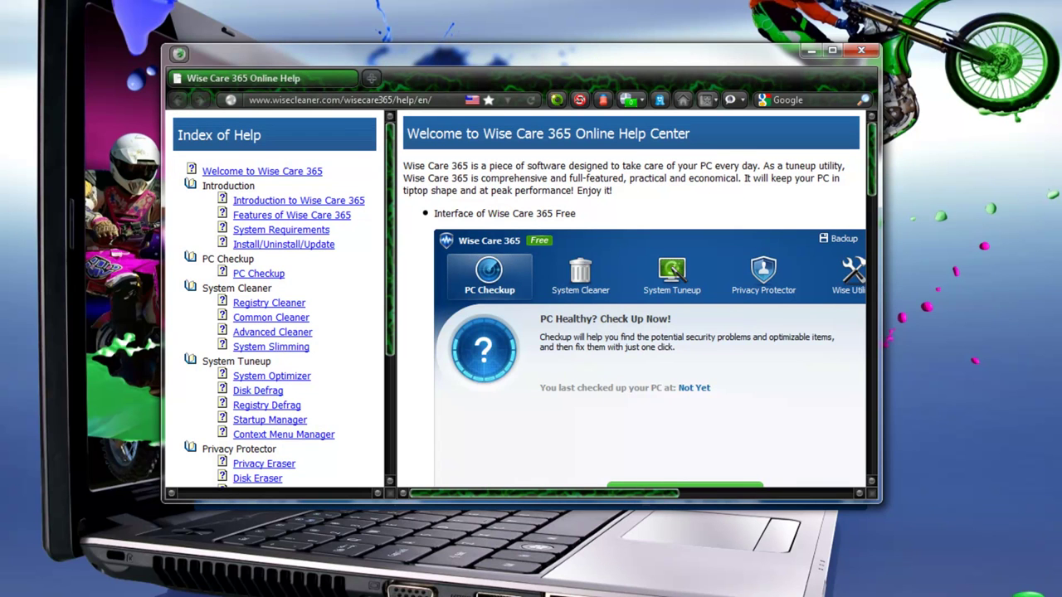
scroll(278, 298, down, 3)
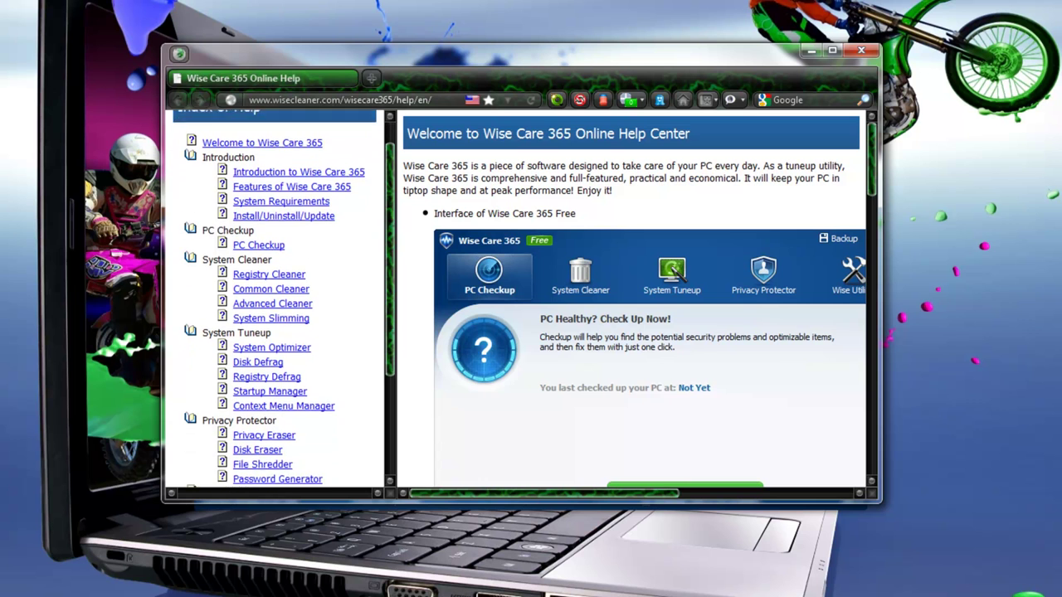
scroll(278, 299, down, 4)
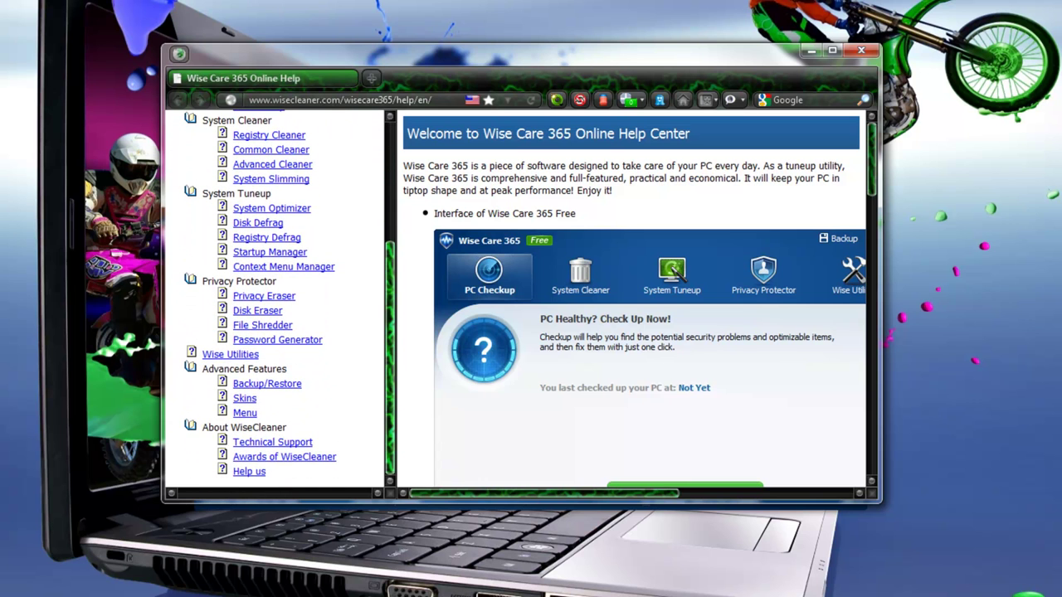
scroll(278, 299, up, 7)
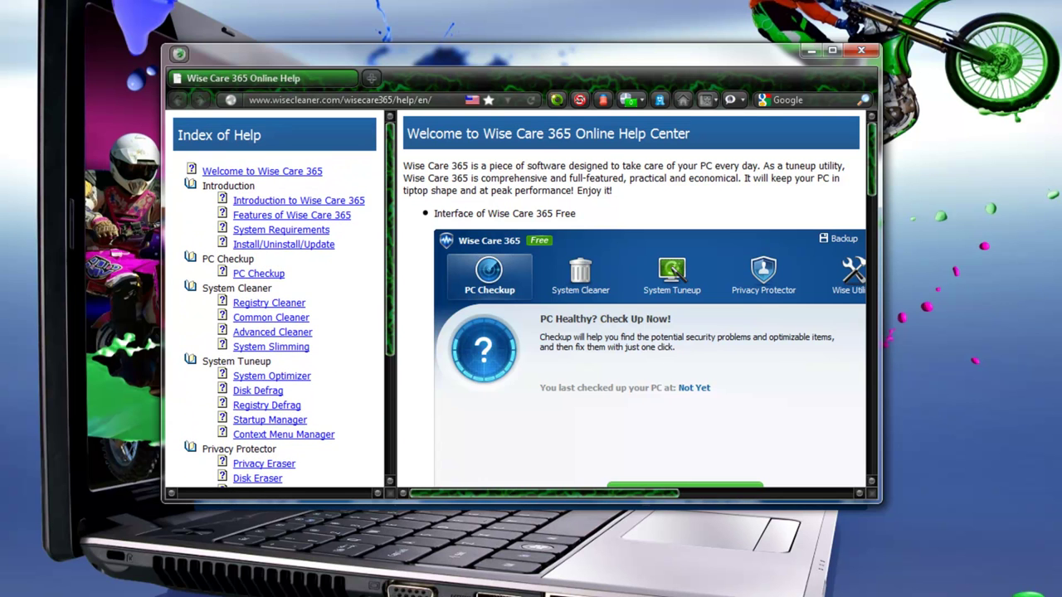
scroll(635, 299, down, 10)
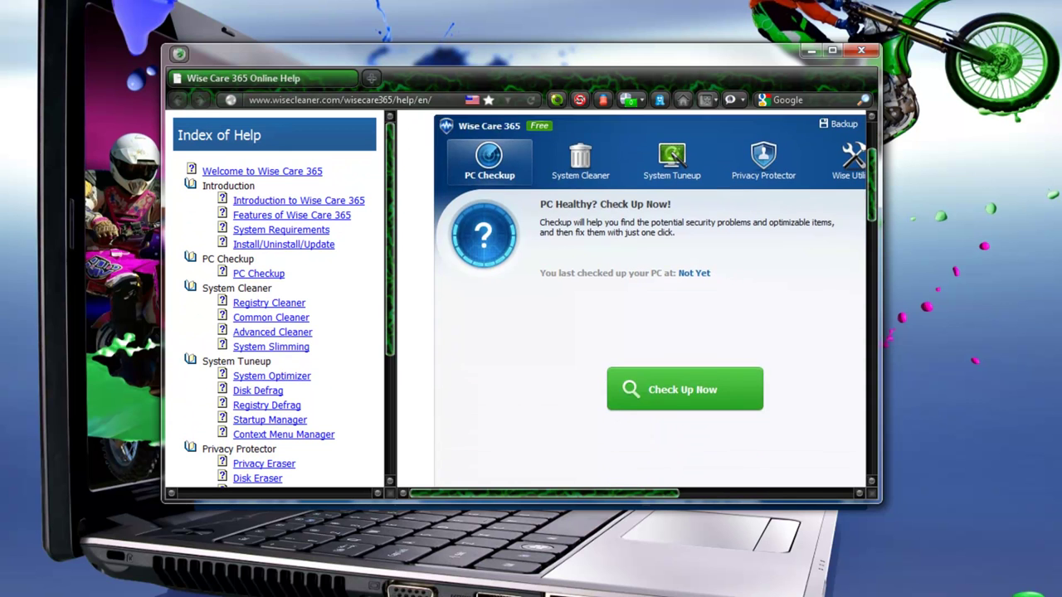
scroll(635, 299, down, 15)
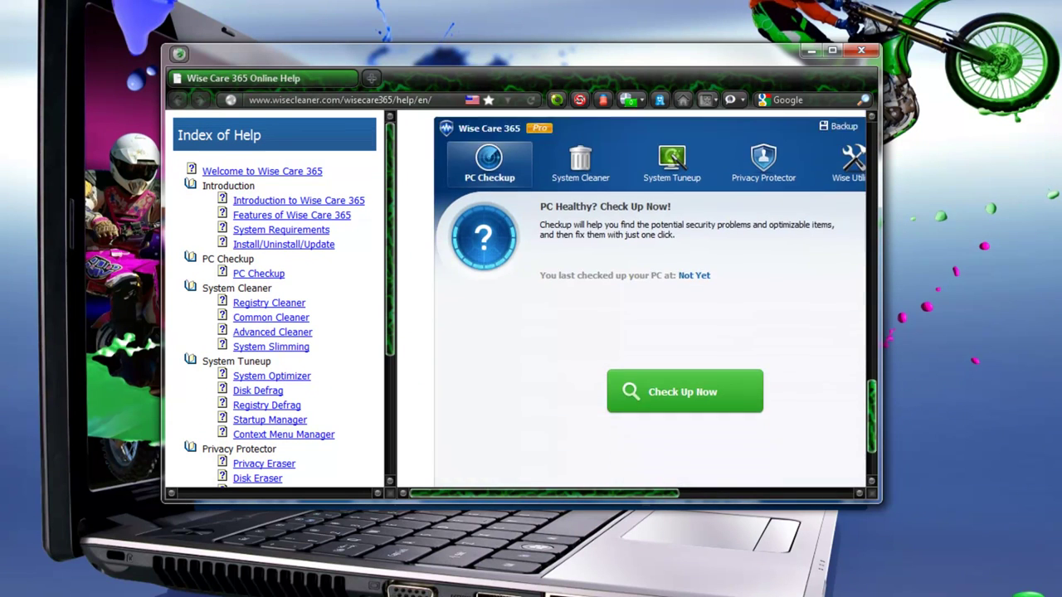
scroll(635, 299, up, 20)
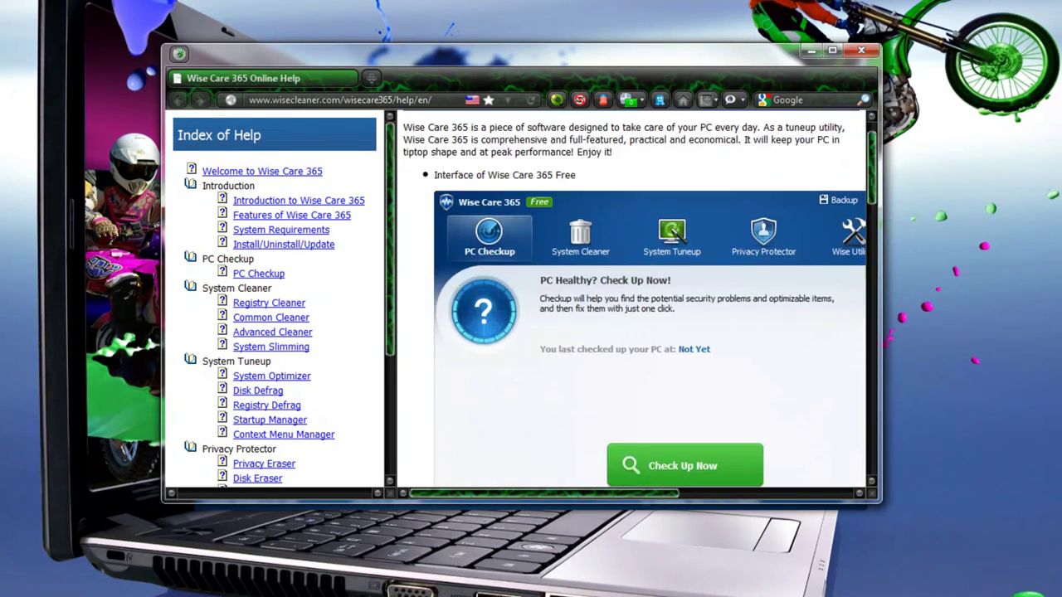
click(861, 51)
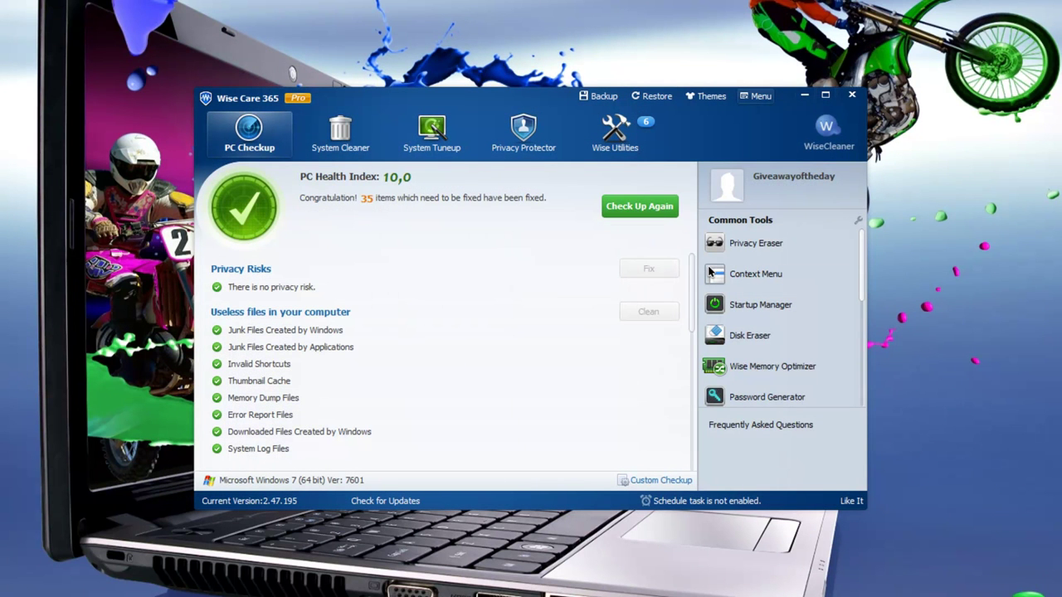
- Open the program settings and enable checking for updates while loading the application
click(753, 98)
key(Down)
key(Down)
key(Down)
key(Down)
key(Down)
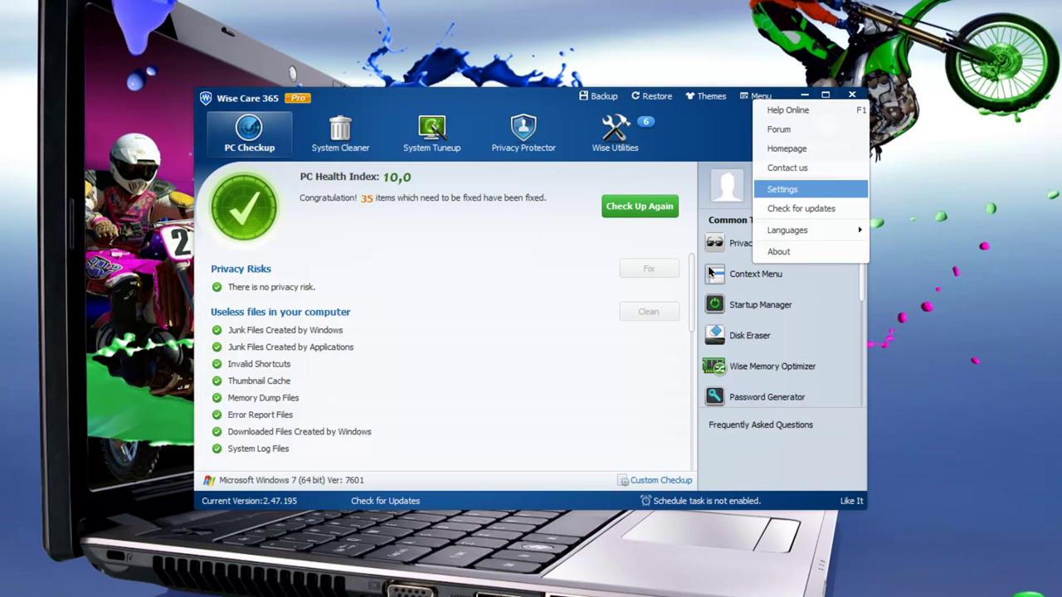
key(Return)
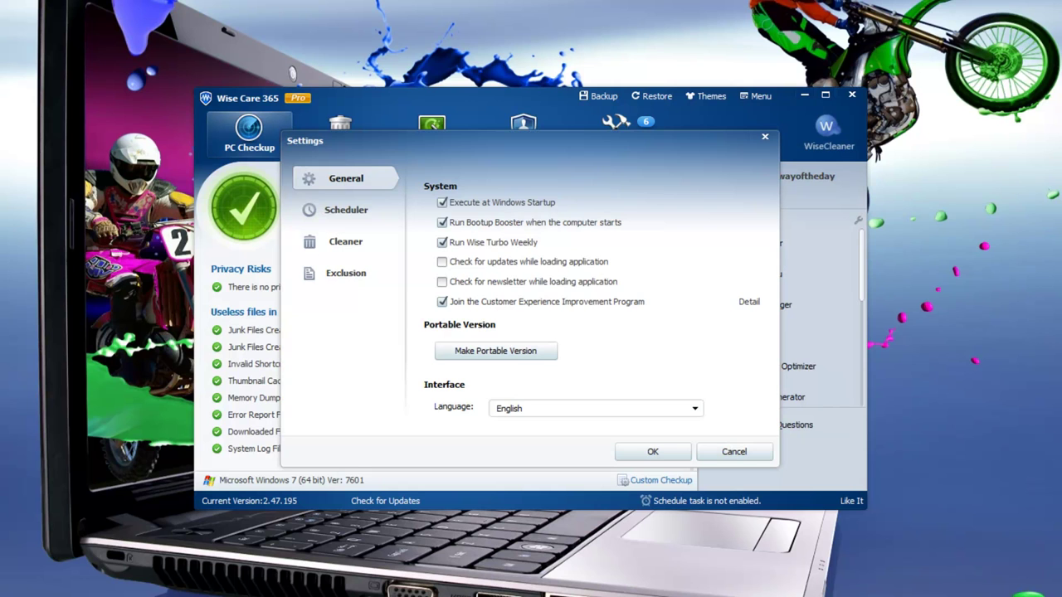
click(442, 262)
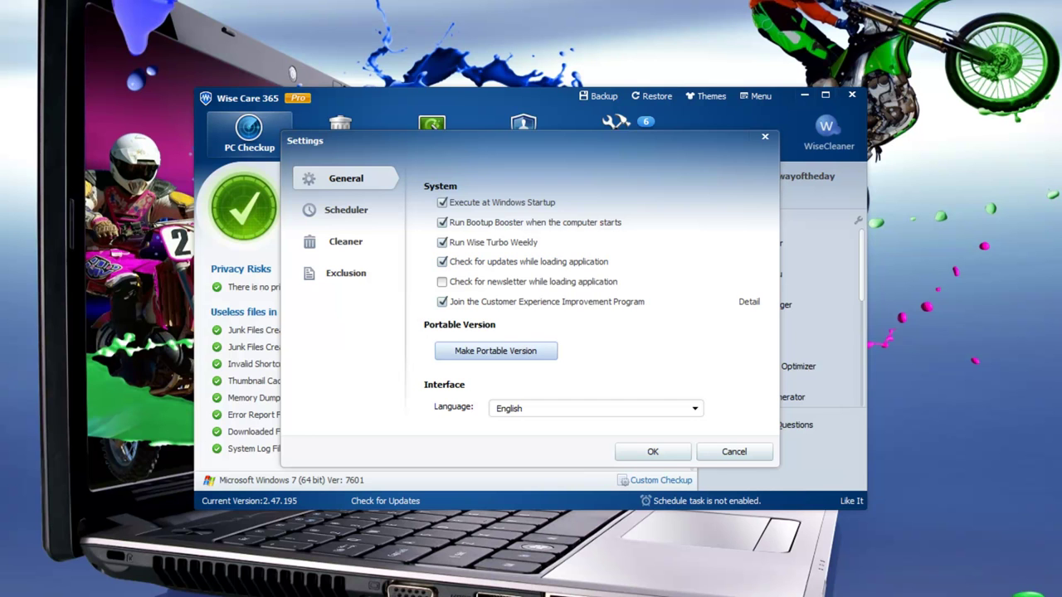
- Make a portable version, saving it as the ZIP file WC365Portable in Documents, and close the folder window
click(497, 351)
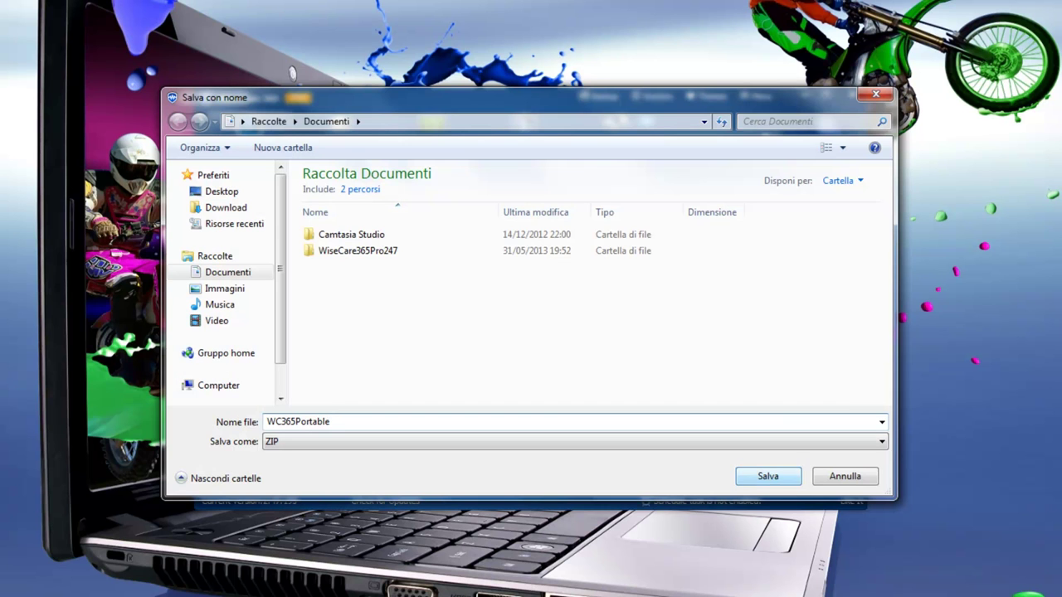
click(769, 477)
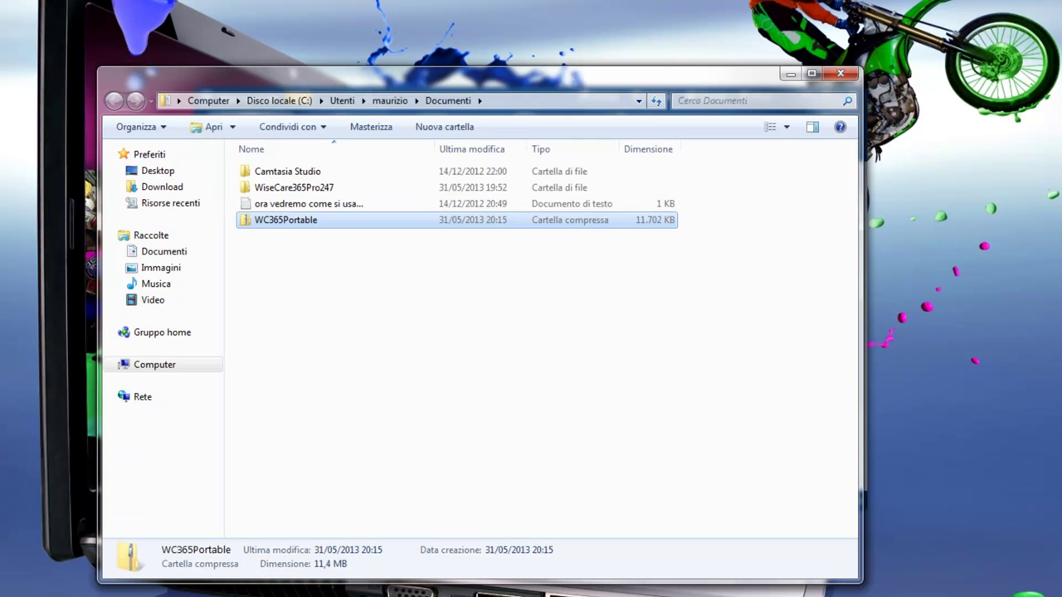
click(841, 73)
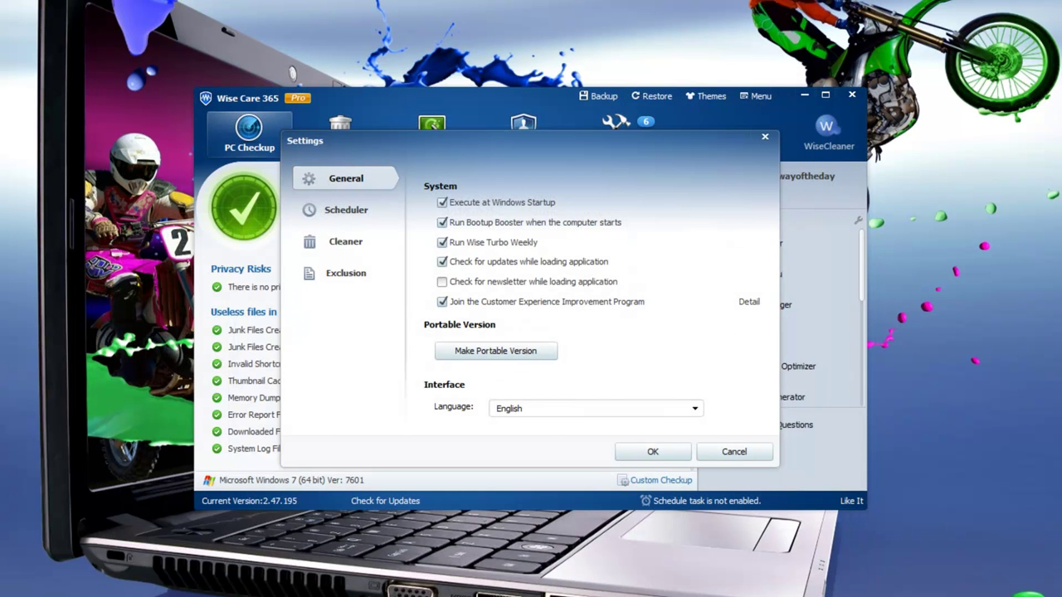
- Enable schedule tasks in the Scheduler settings, with Auto Scan as the type and Daily as the schedule
click(346, 210)
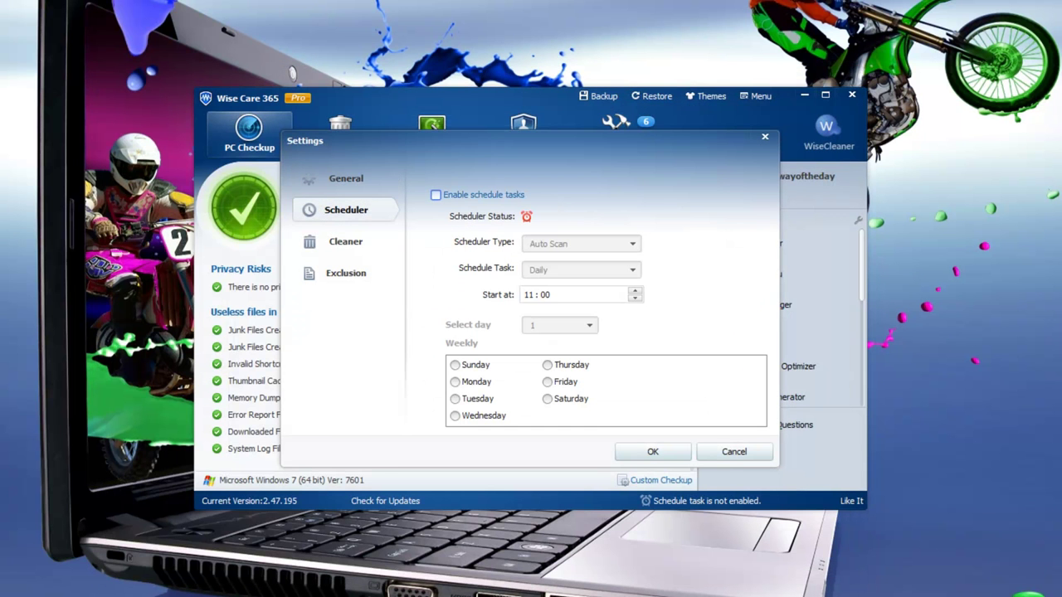
click(437, 194)
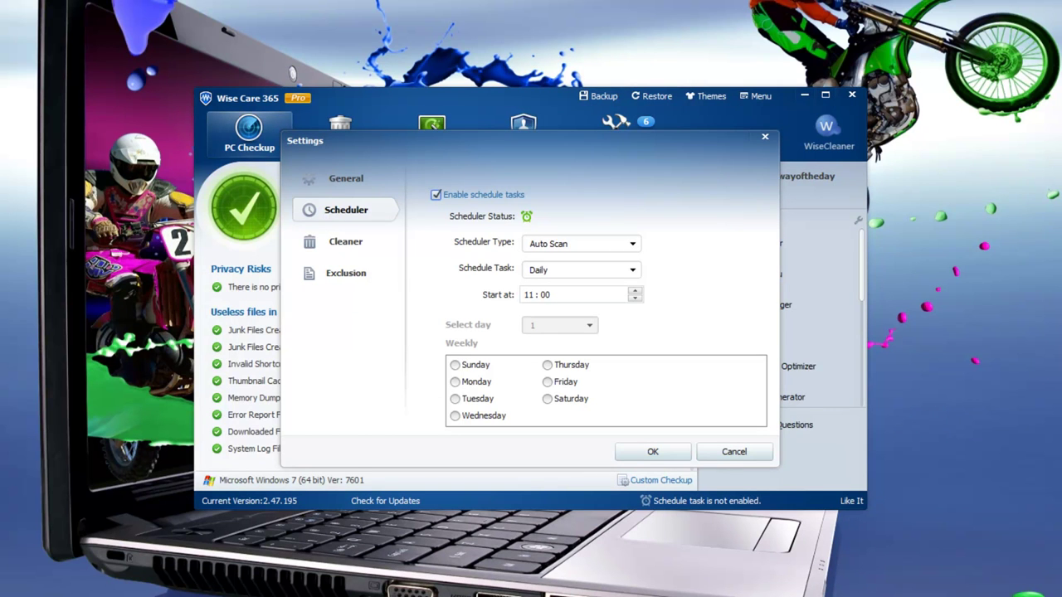
click(581, 244)
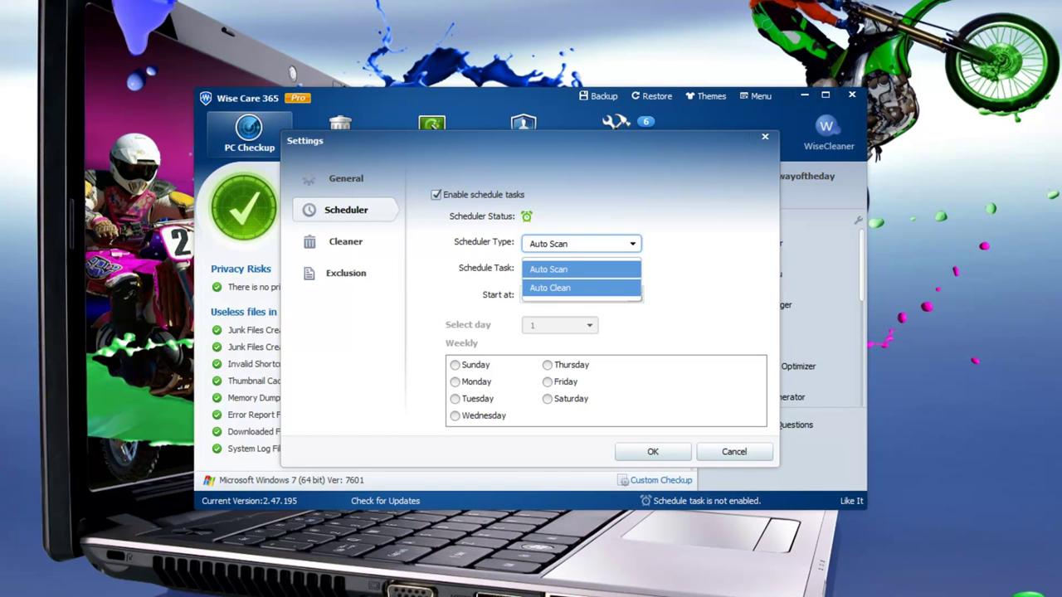
click(580, 268)
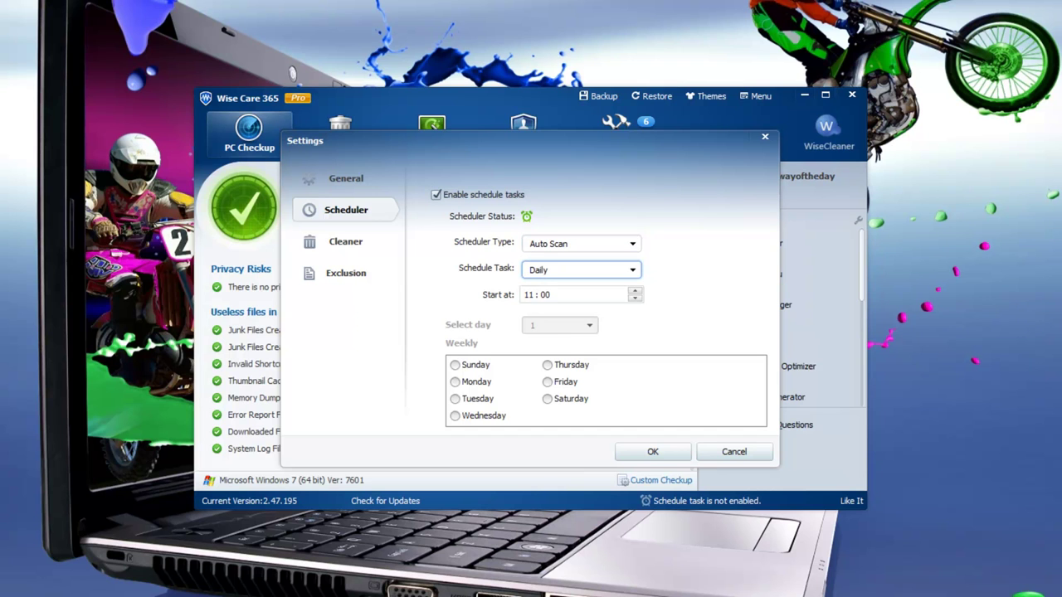
click(581, 270)
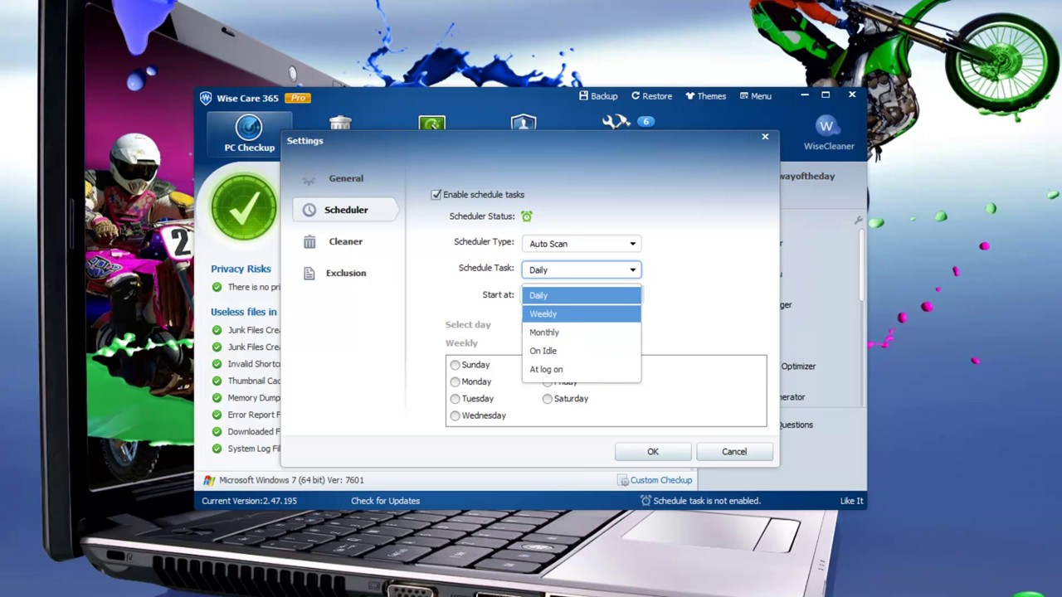
click(581, 295)
- Set the scheduled scan's start time to 19:00
click(572, 295)
key(Up)
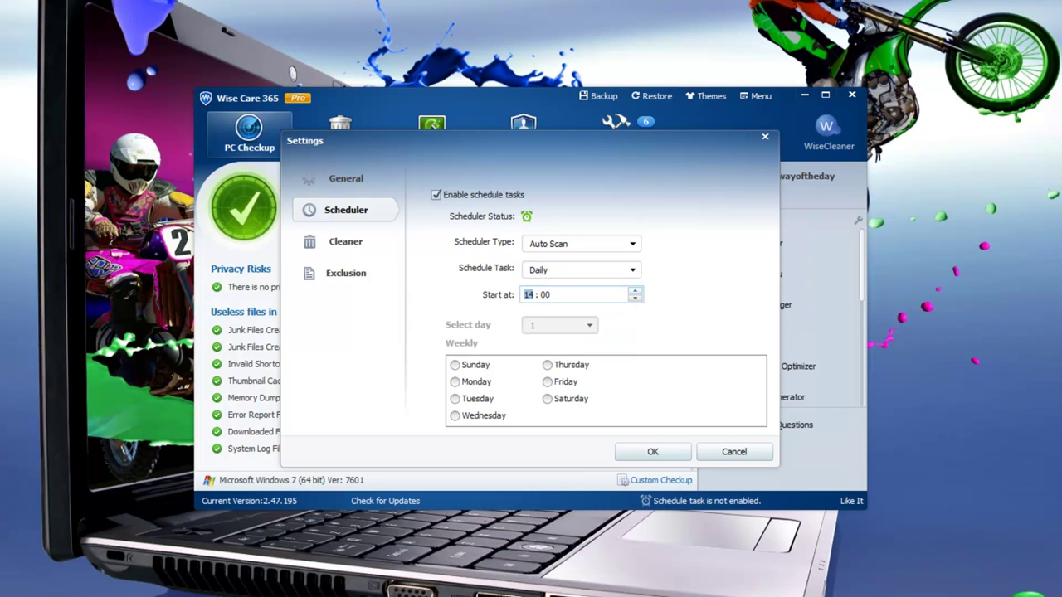
key(Up)
key(Up)
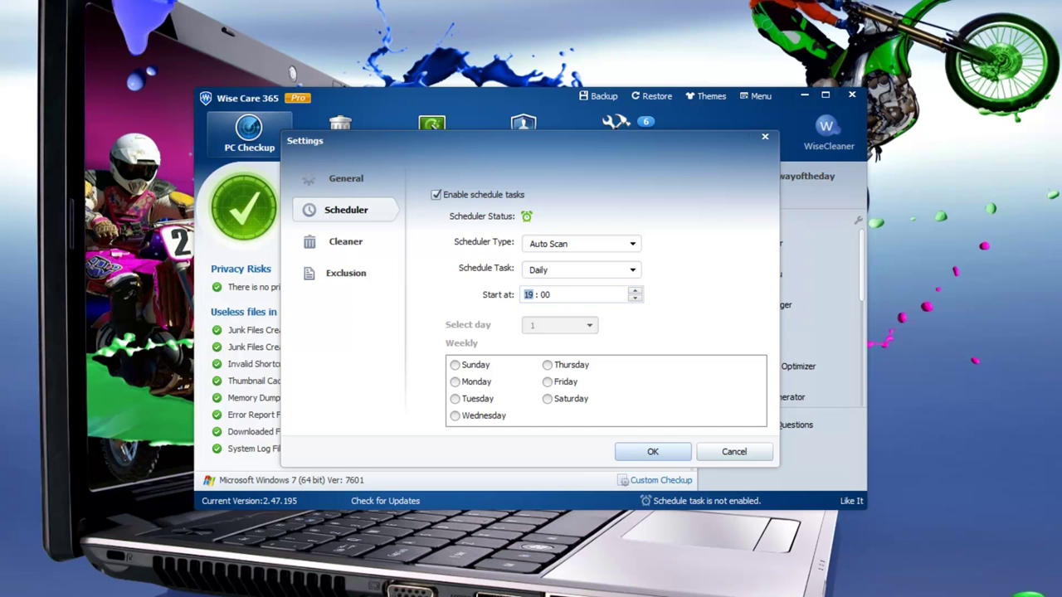
- Review the Cleaner and Exclusion settings, including the list of excluded domains, and save the program settings
click(345, 241)
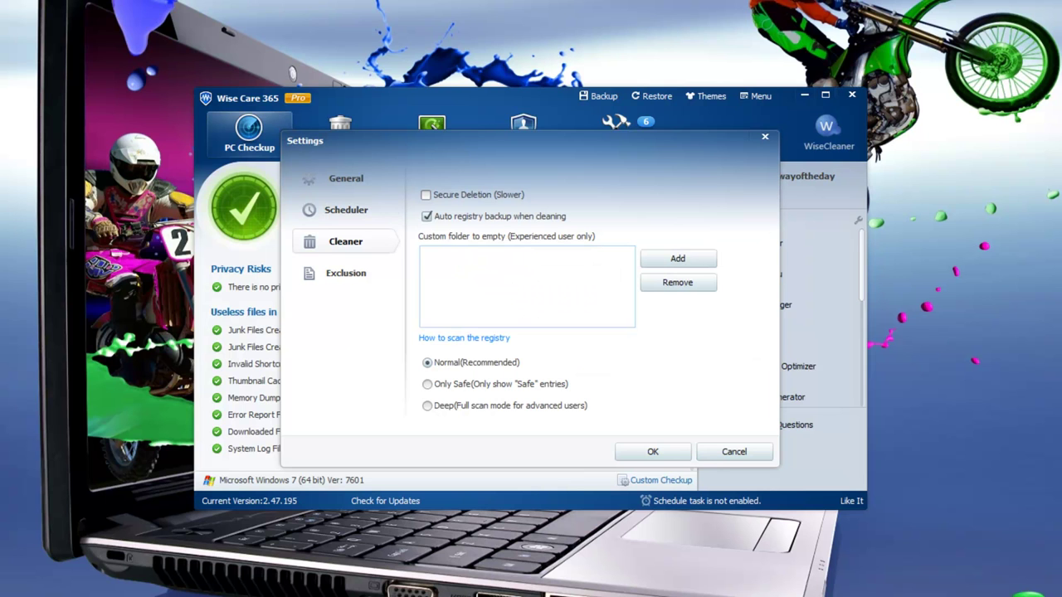
click(345, 273)
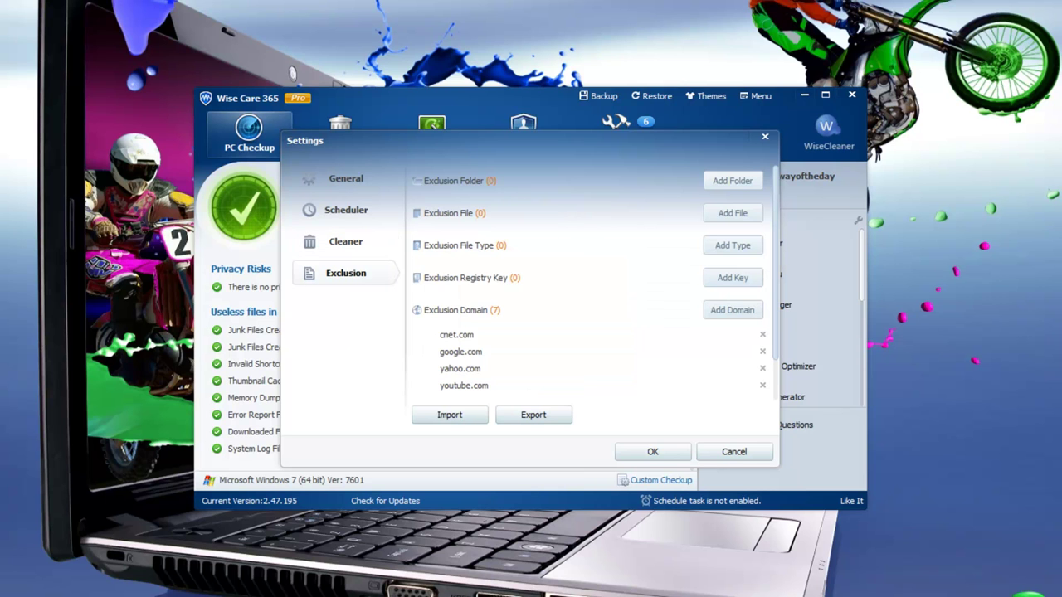
scroll(593, 282, down, 2)
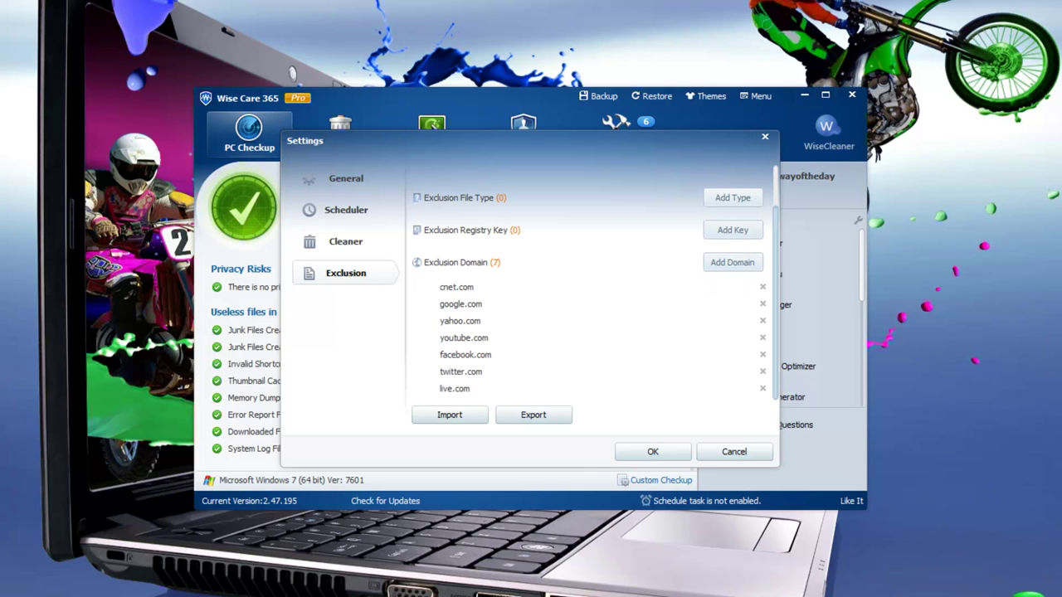
scroll(594, 282, up, 2)
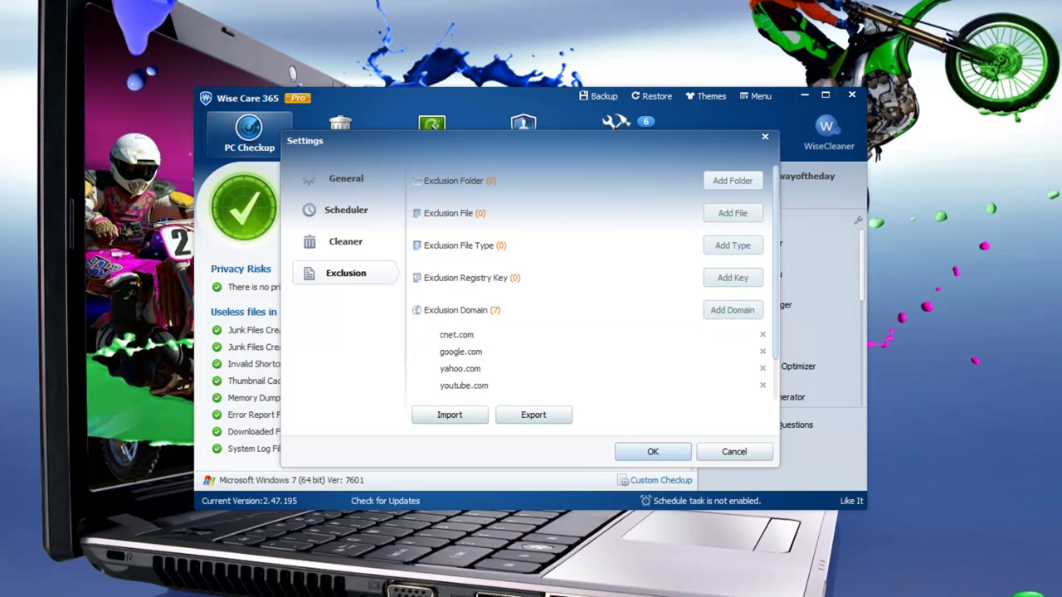
click(653, 451)
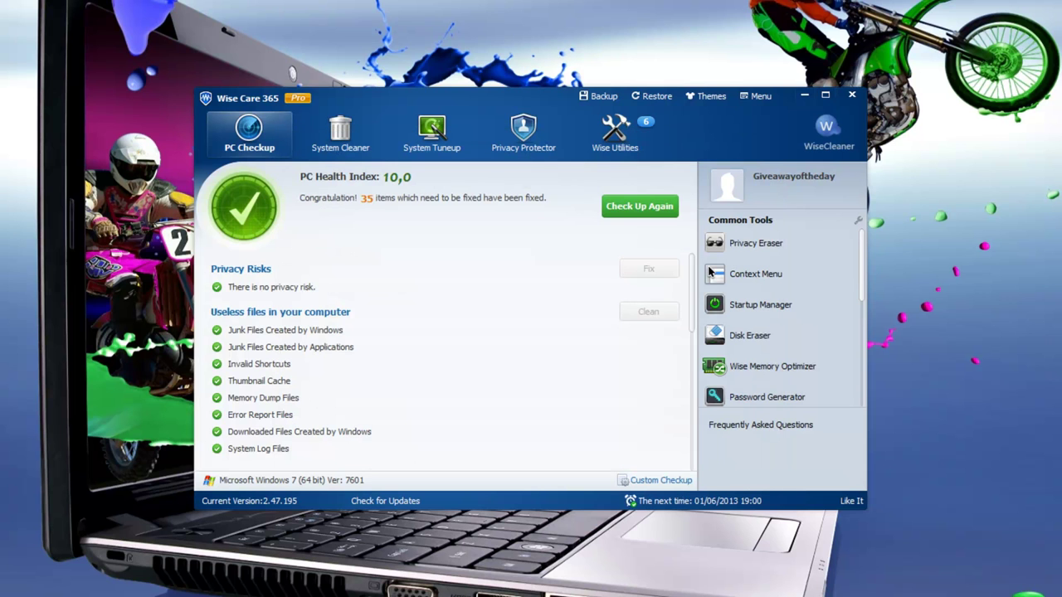
- Check for program updates and dismiss the resulting message
click(758, 97)
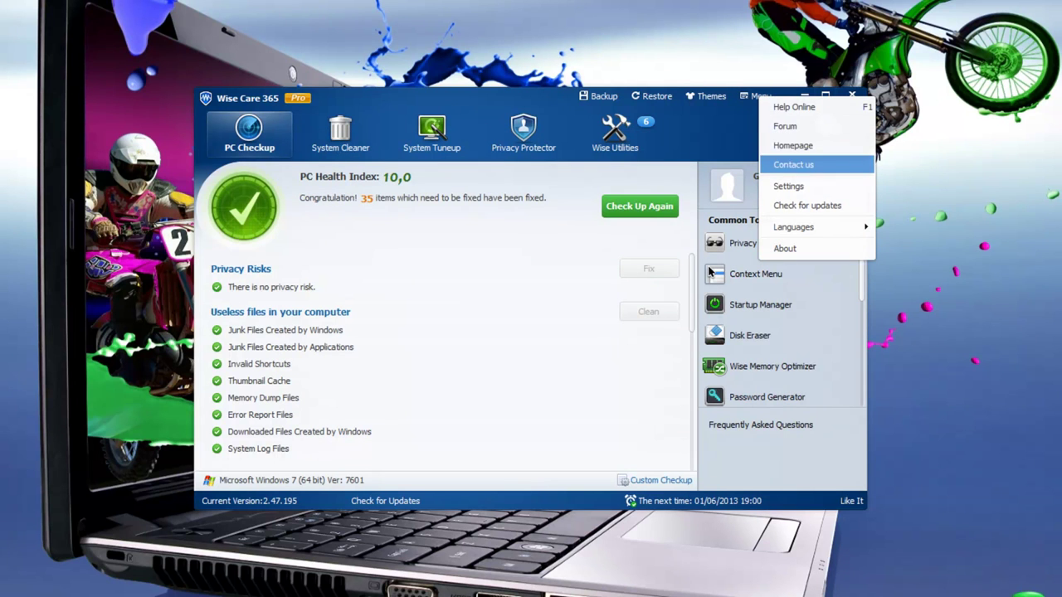
click(808, 205)
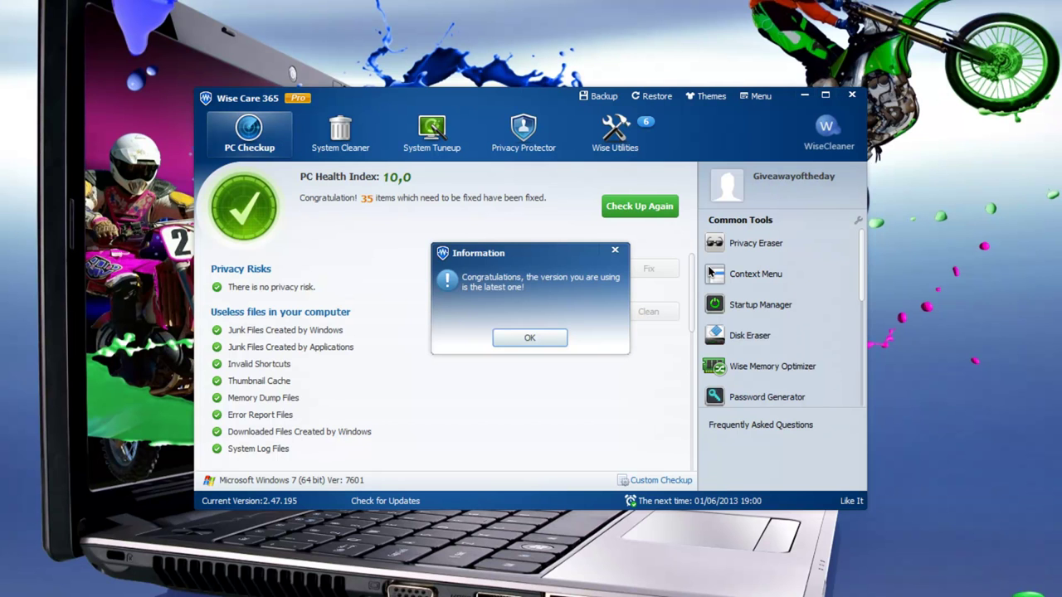
click(530, 338)
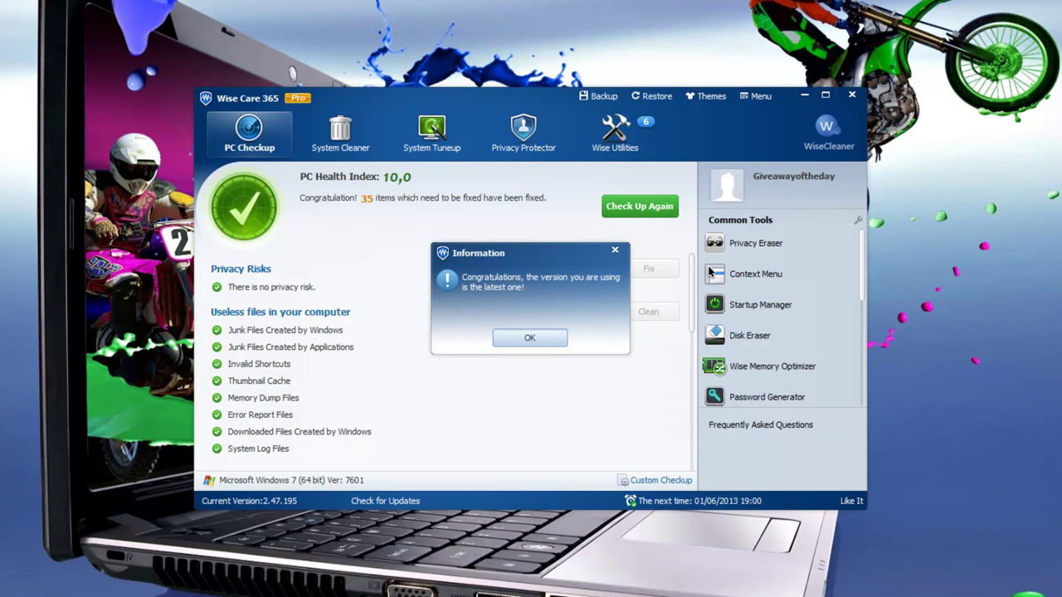
- View the program's About information, including its version and support details, and close it
click(757, 96)
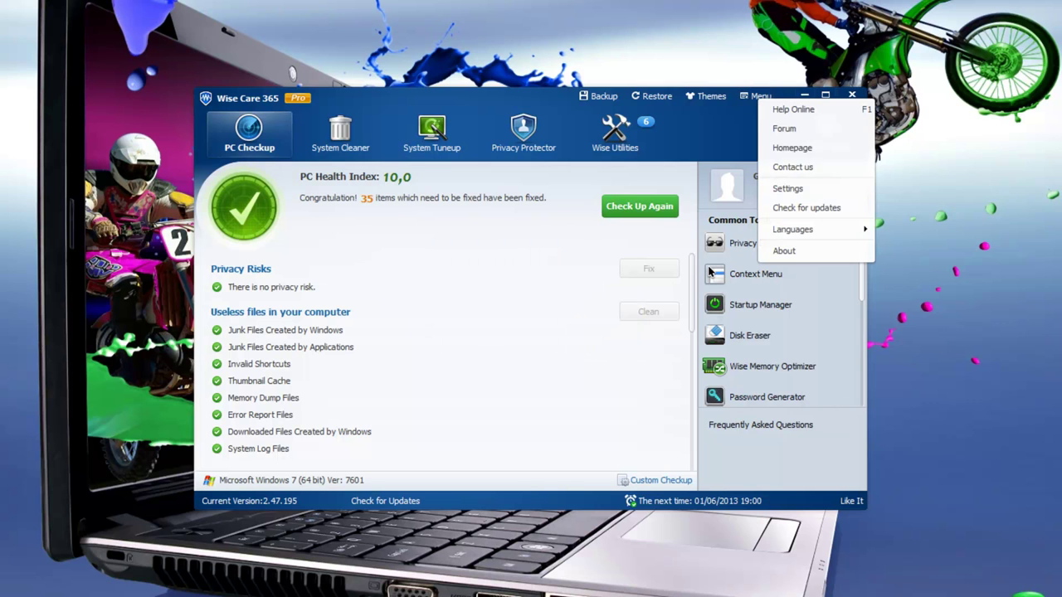
mouse_move(792, 229)
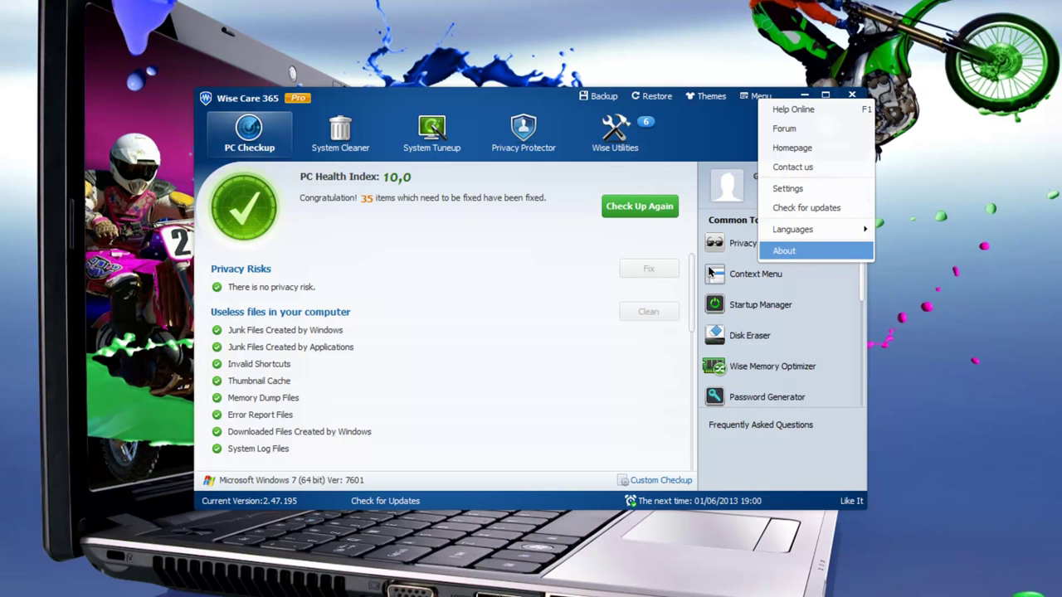
click(784, 251)
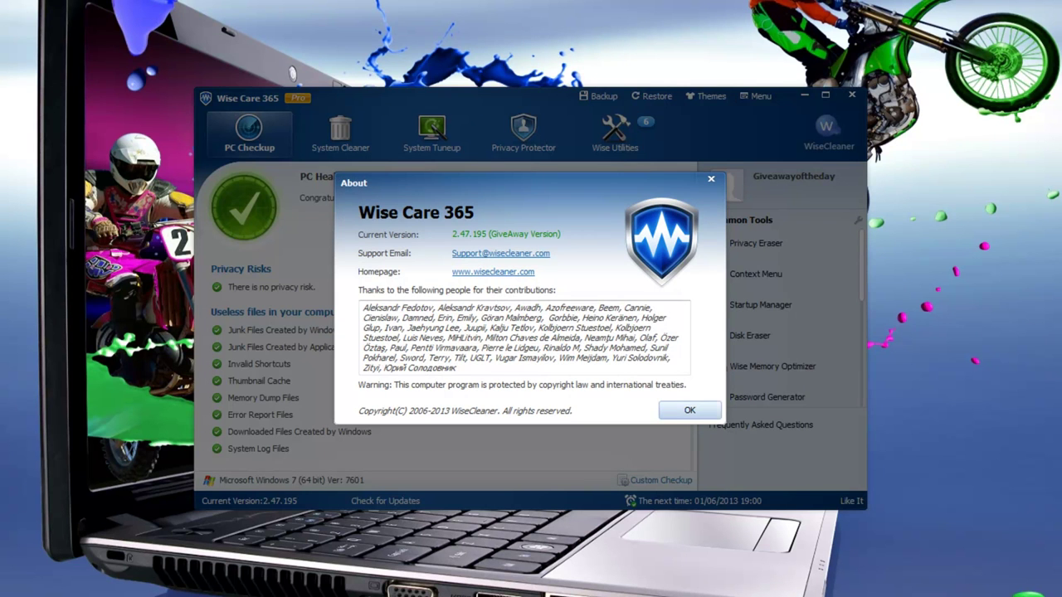
click(690, 411)
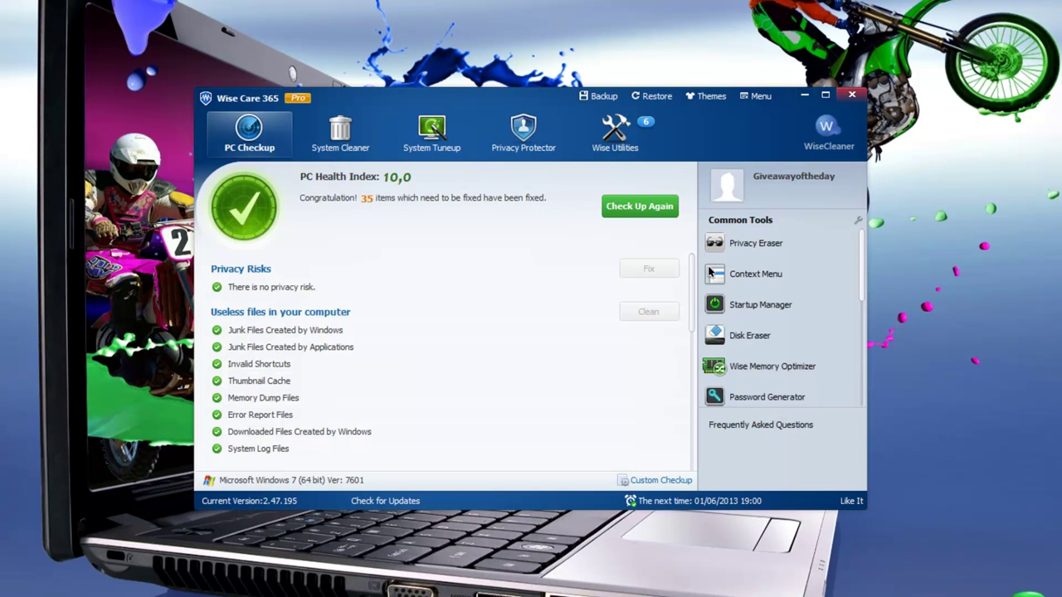